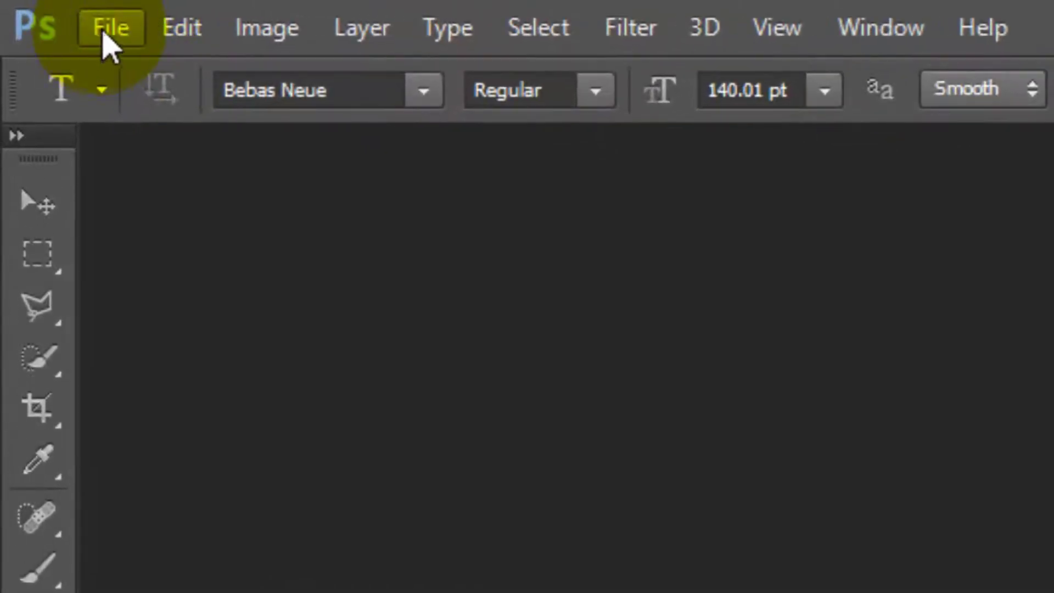
Start a new document and name it YouTUbe.
left_click(108, 34)
left_click(132, 72)
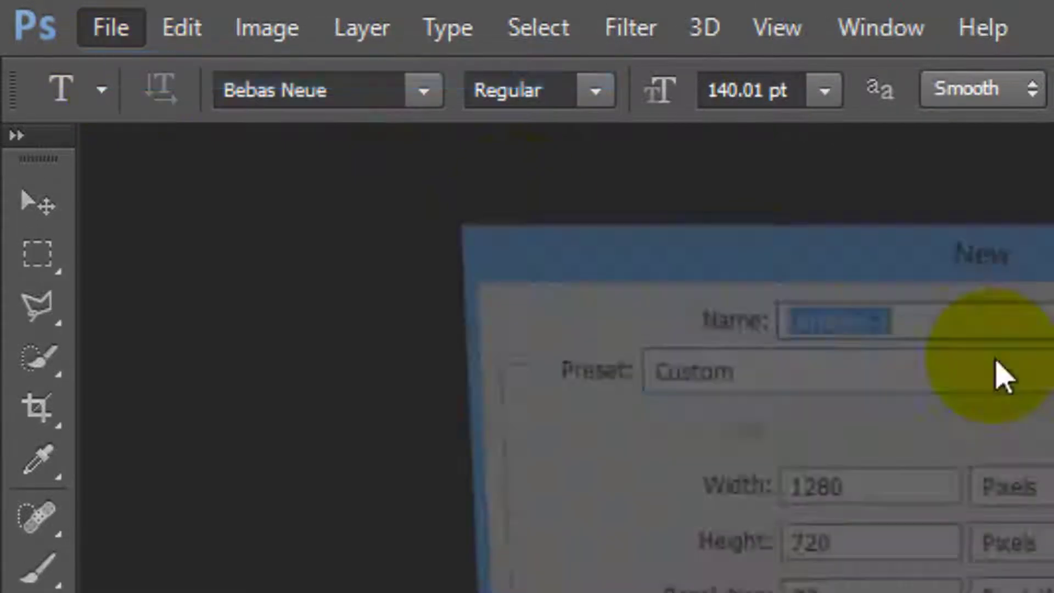
left_click_drag(894, 291, 1053, 328)
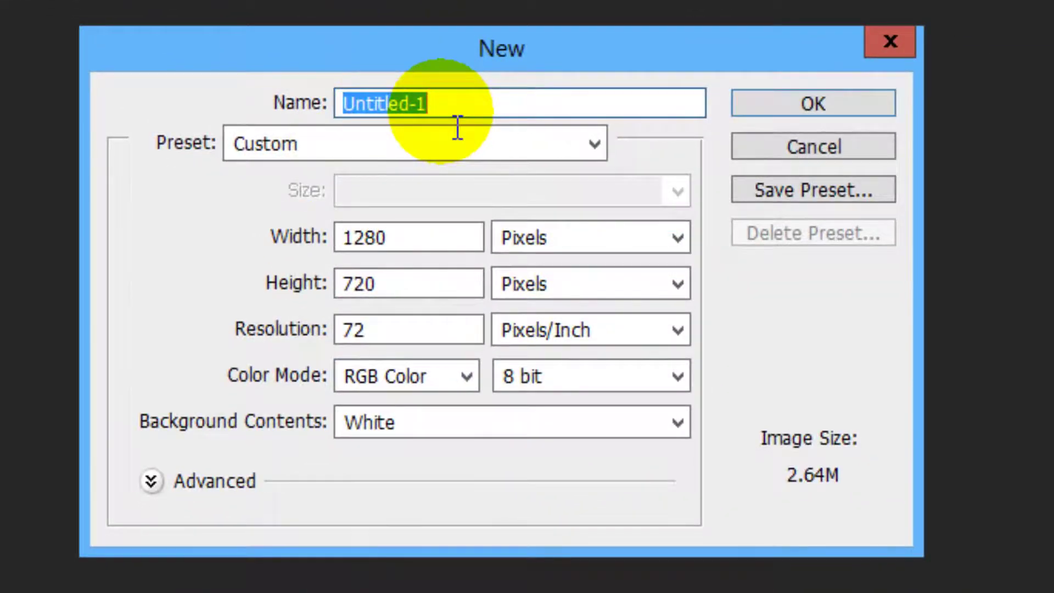
type("YOTUBE")
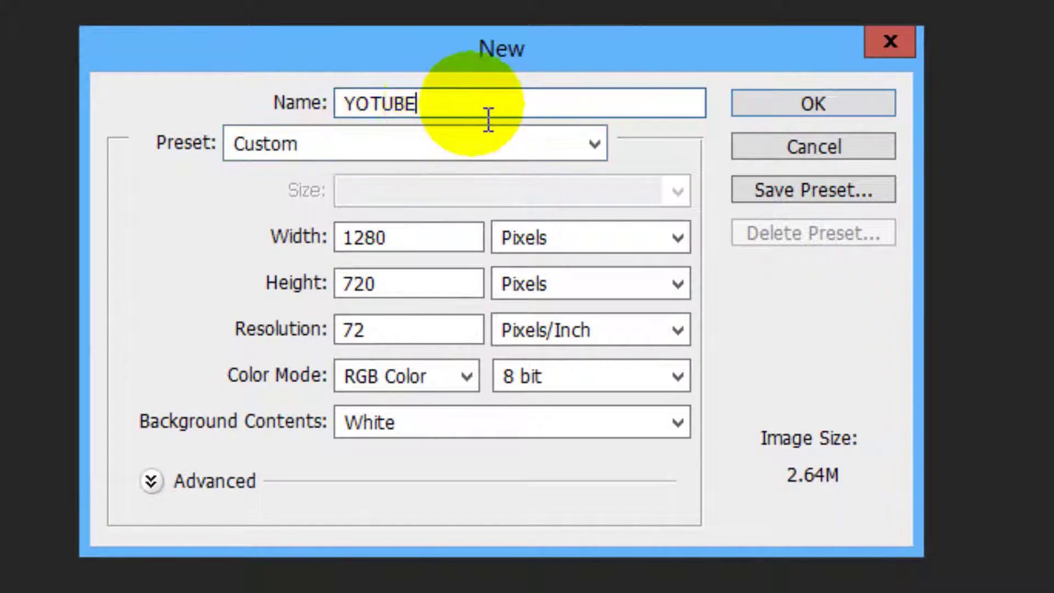
left_click_drag(487, 115, 262, 105)
type("Y")
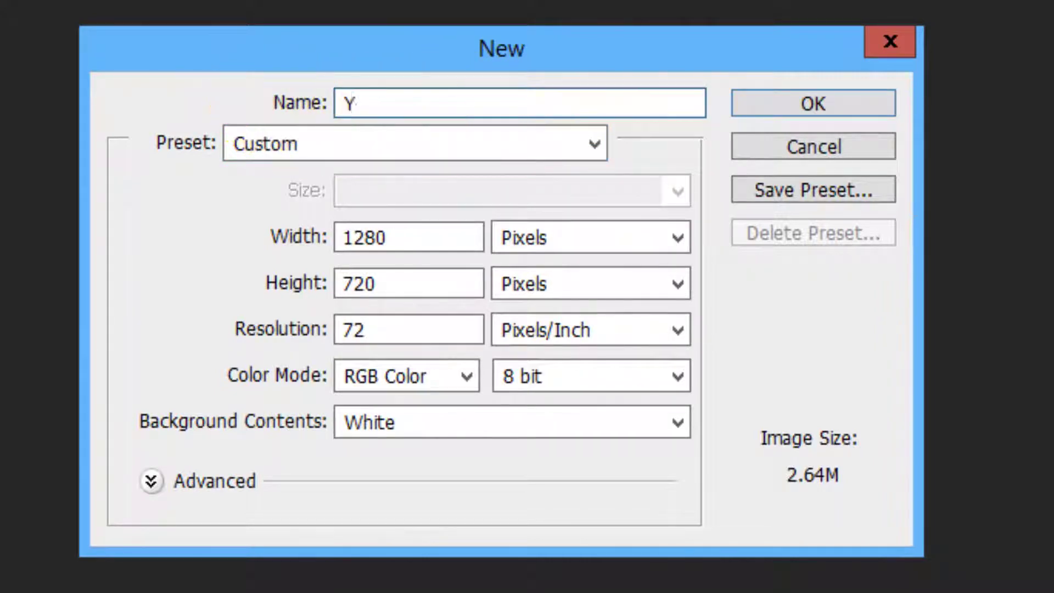
type("ouTUbe")
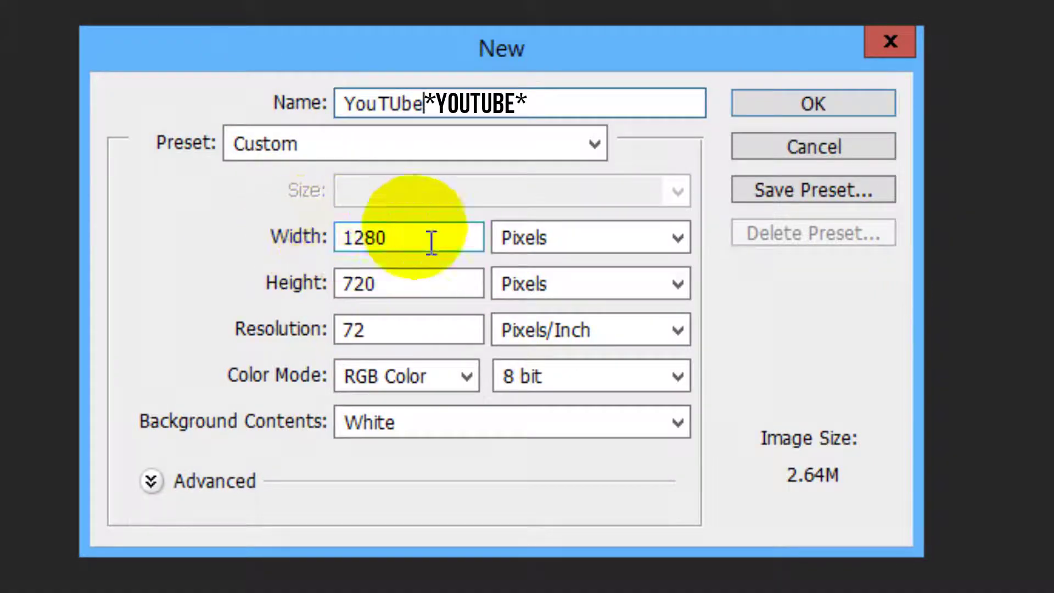
Set the new document's resolution to 100 pixels/inch and create it.
left_click_drag(388, 329, 266, 324)
type("100")
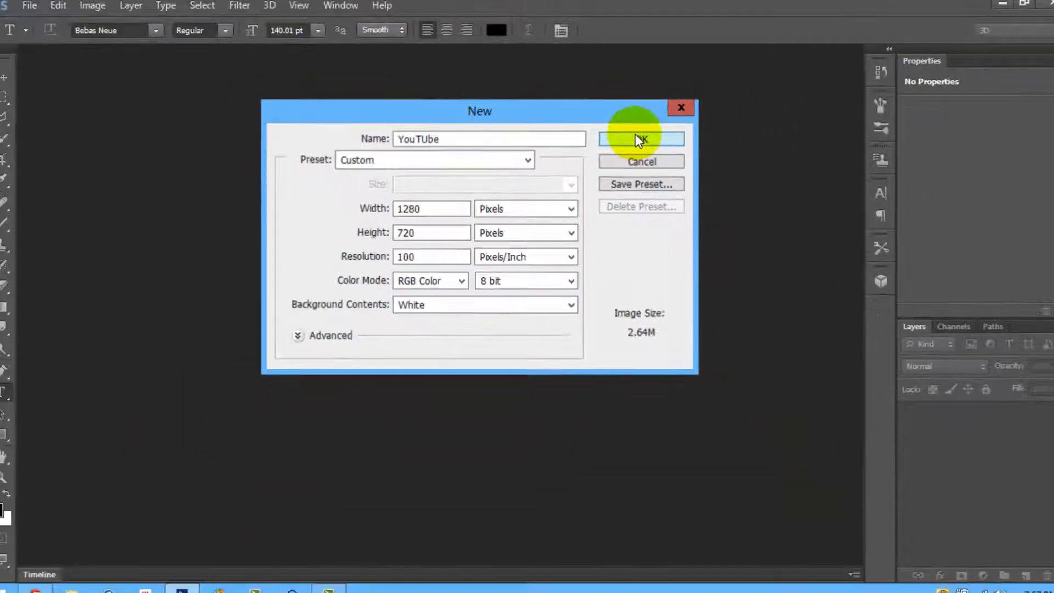
left_click(813, 103)
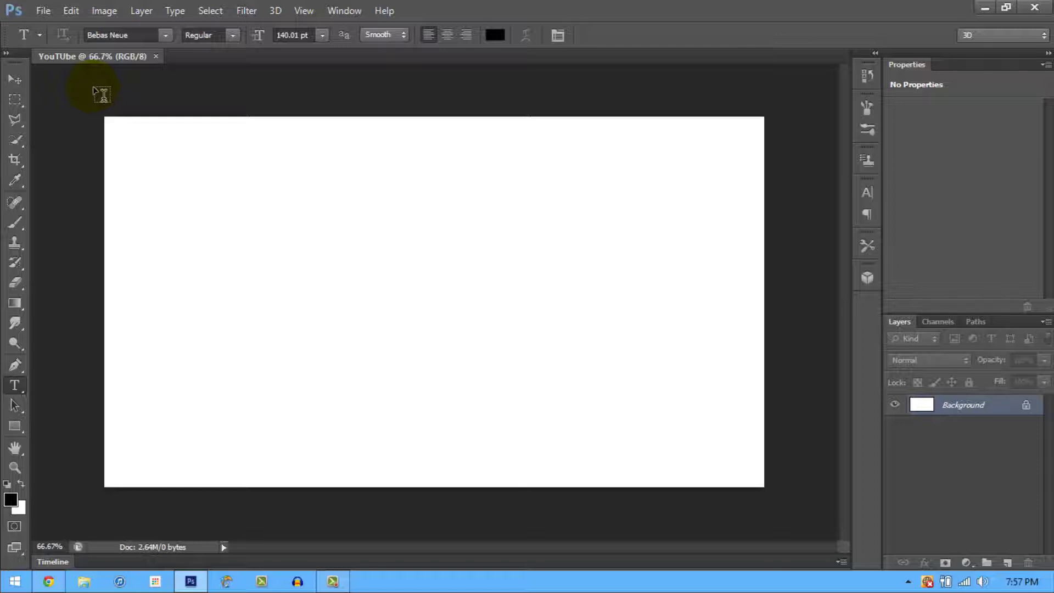
Show the rulers and place horizontal guides at about 0.7 and 6.6 in and vertical guides at about 0.8 and 12 in.
key("ctrl+r")
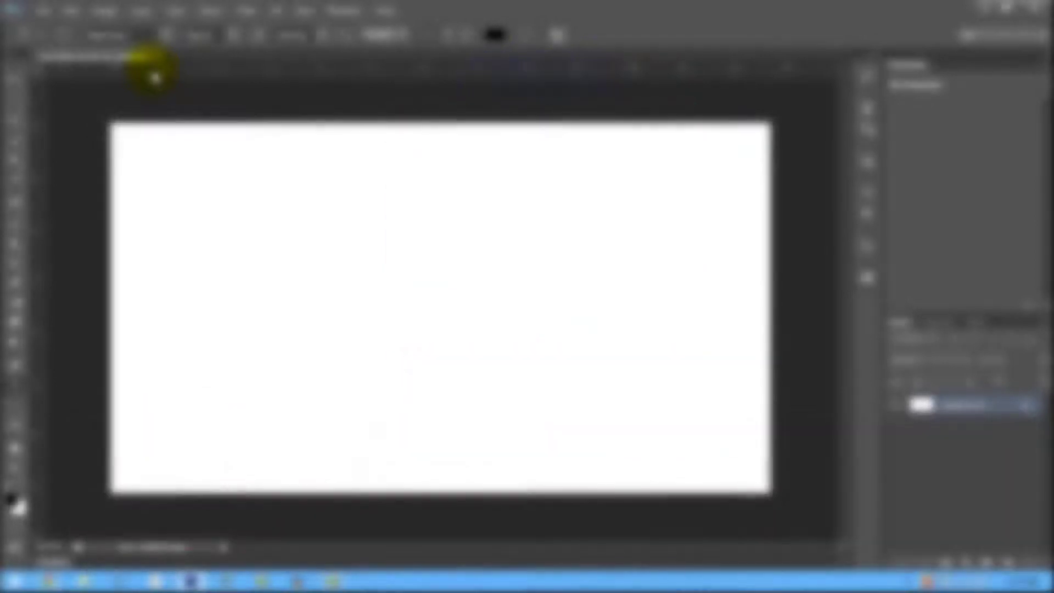
left_click_drag(137, 67, 137, 466)
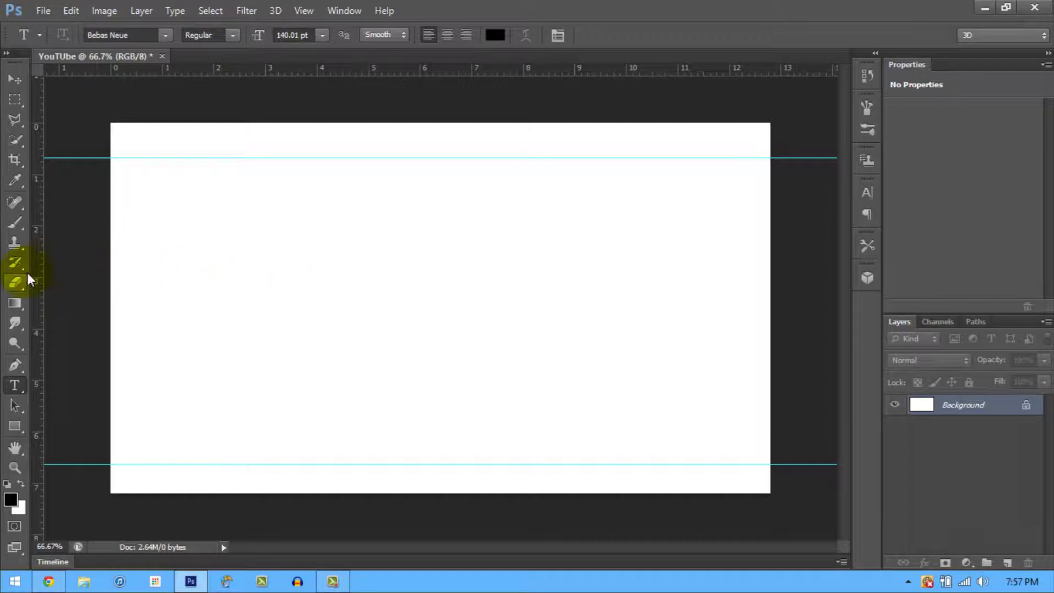
left_click_drag(37, 280, 151, 278)
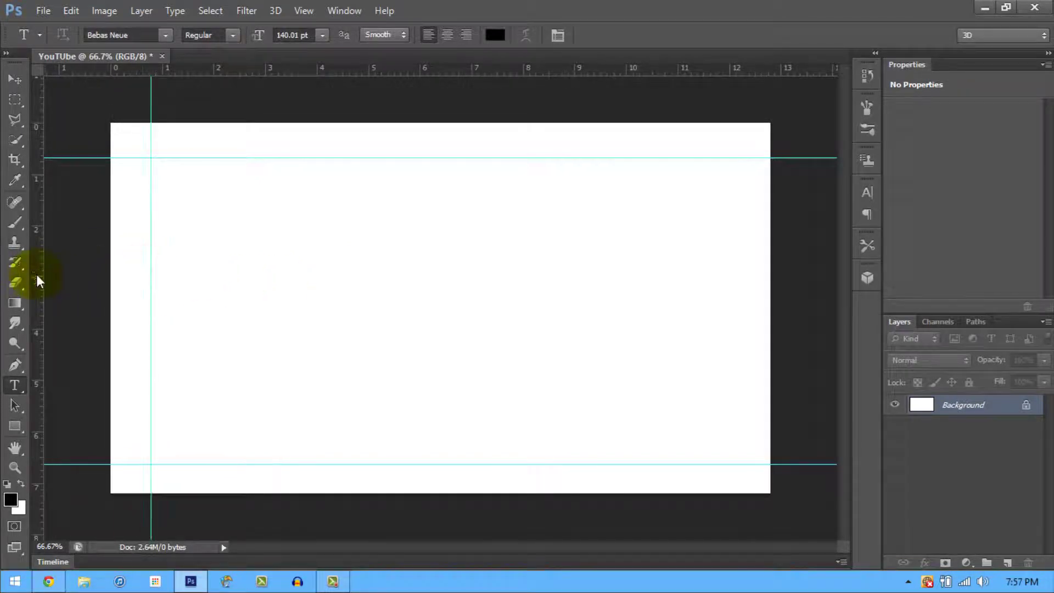
left_click_drag(38, 279, 728, 256)
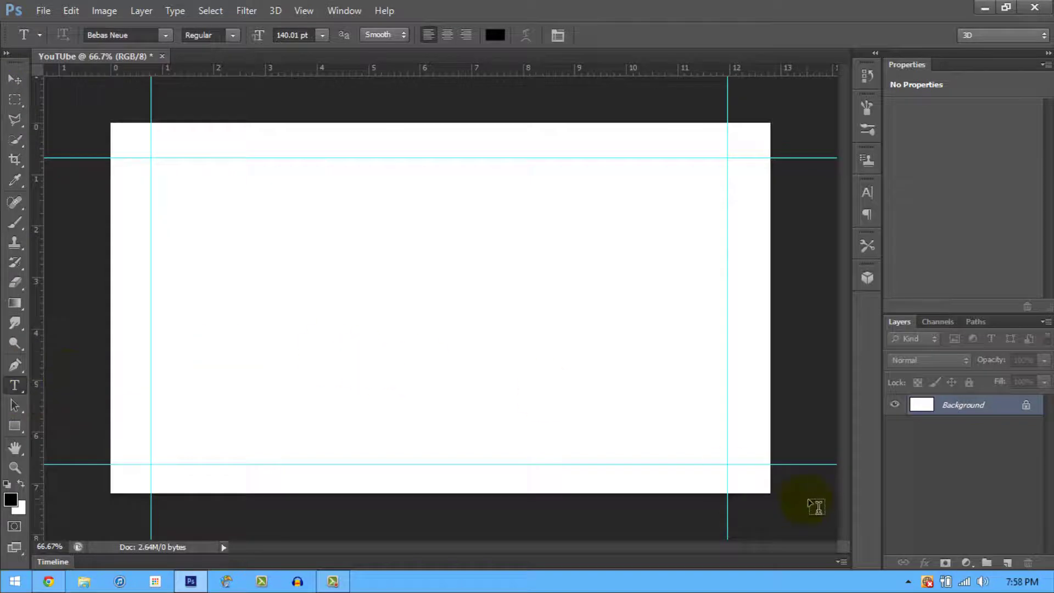
Add a new layer above the background and open the Gradient tool's gradient for editing.
left_click(1007, 563)
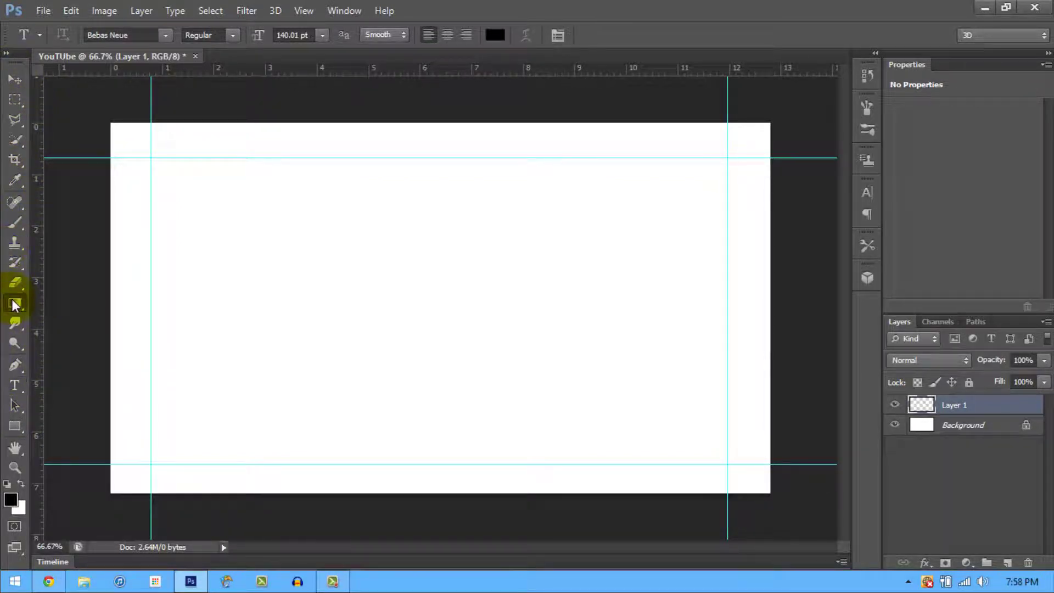
left_click_drag(15, 301, 58, 320)
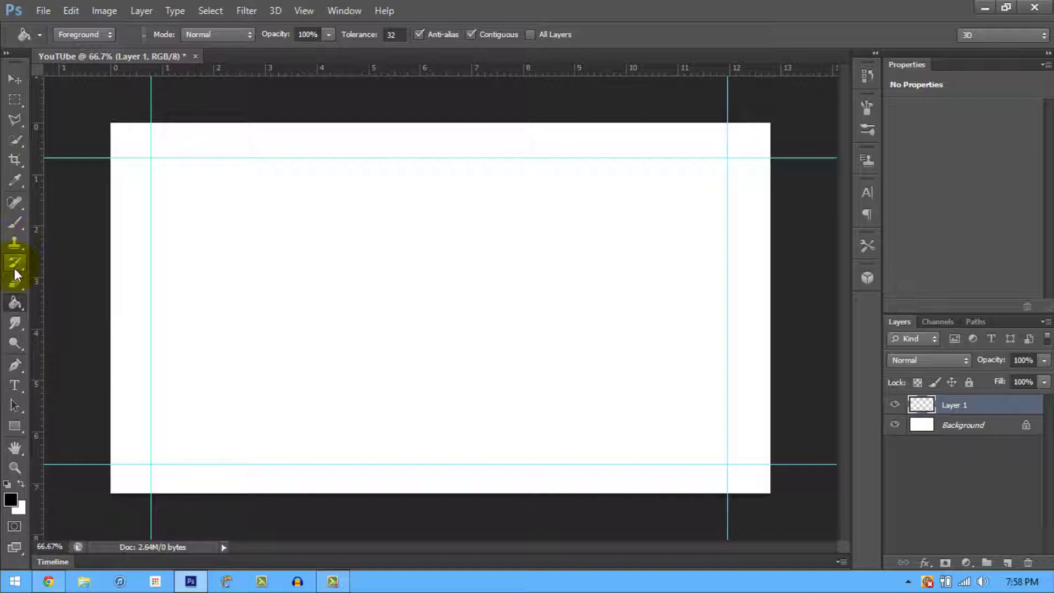
left_click_drag(15, 309, 61, 300)
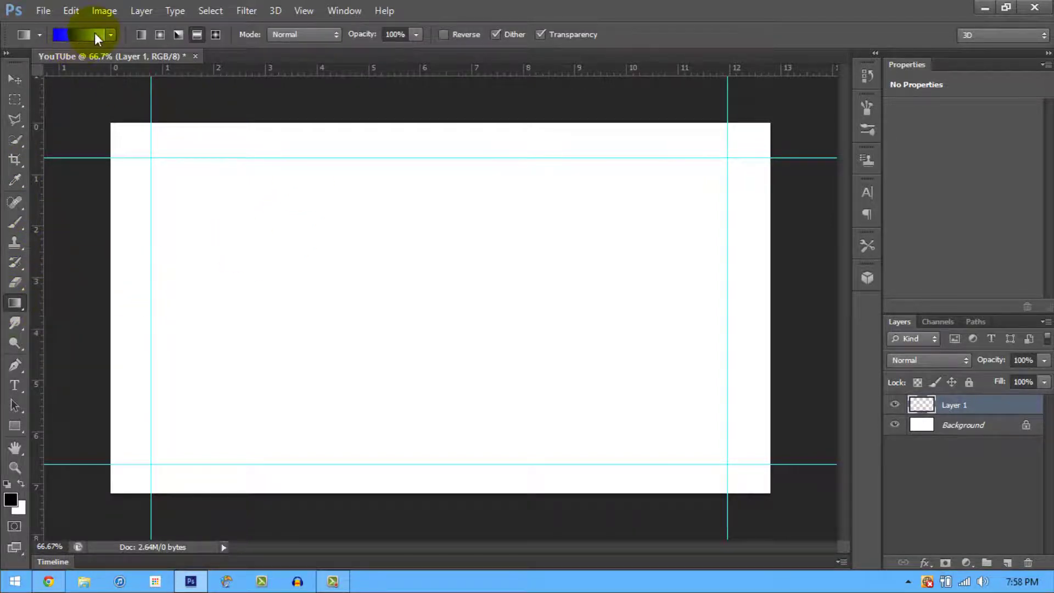
left_click(94, 32)
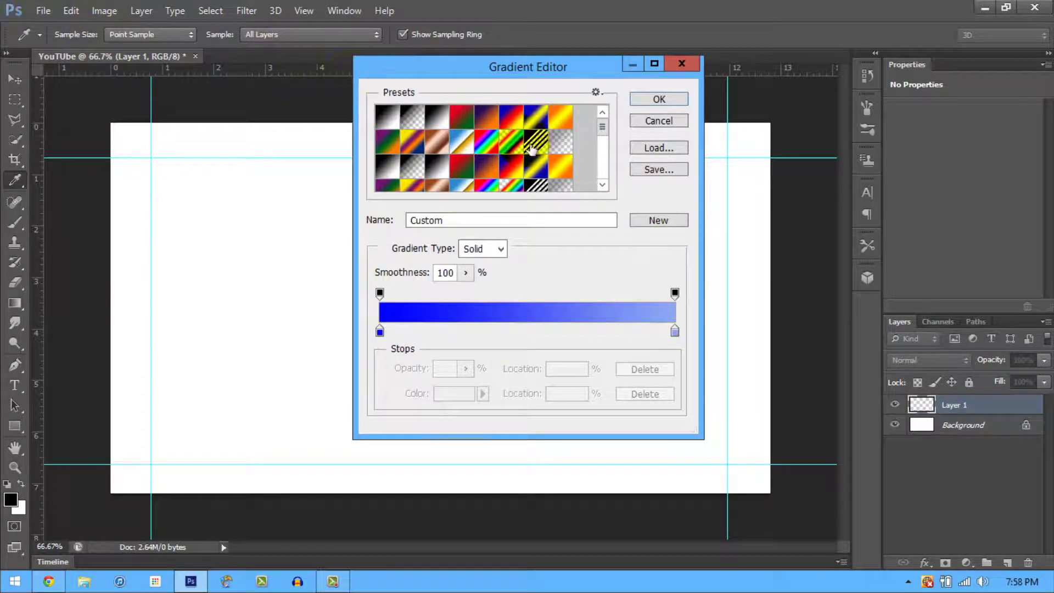
Try out several preset gradients, including Black, White, Transparent Stripes, Yellow, Violet, Orange, Blue and Foreground to Background.
left_click(485, 143)
left_click(432, 112)
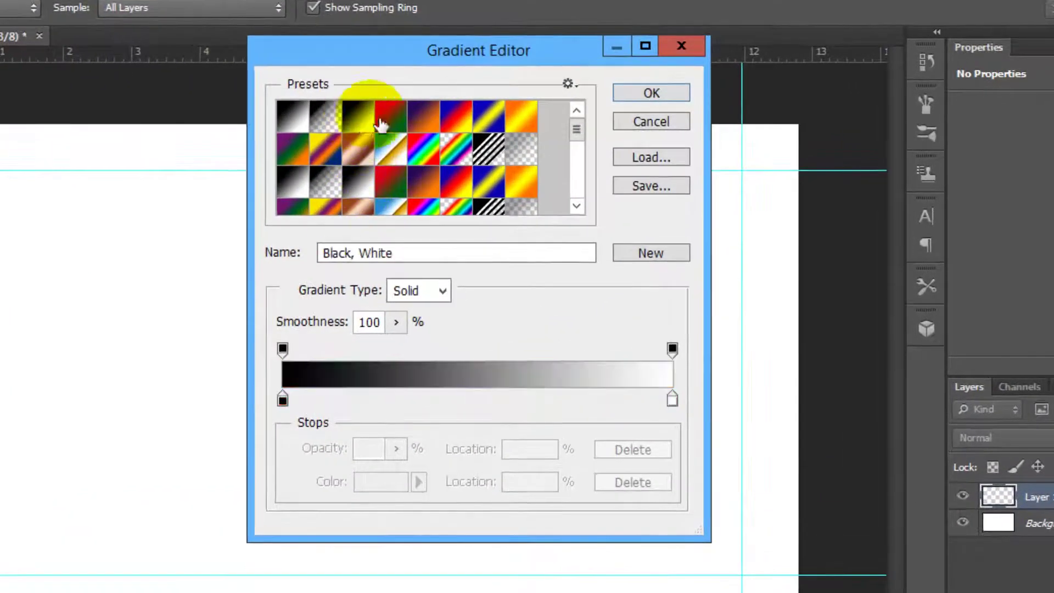
left_click(524, 115)
left_click(434, 175)
left_click(354, 195)
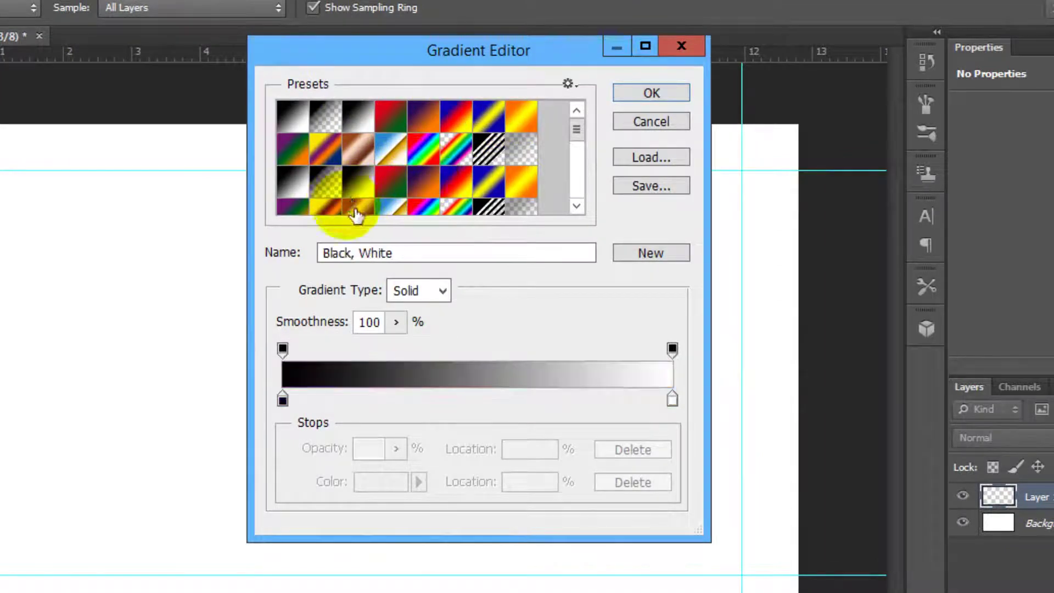
left_click(427, 186)
left_click(464, 154)
left_click(498, 156)
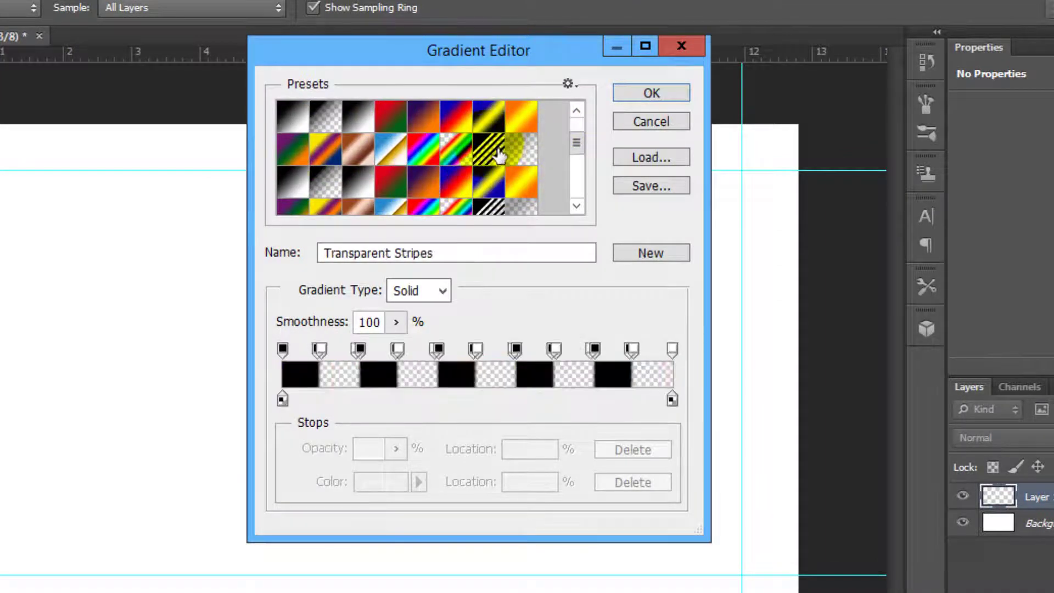
left_click(325, 148)
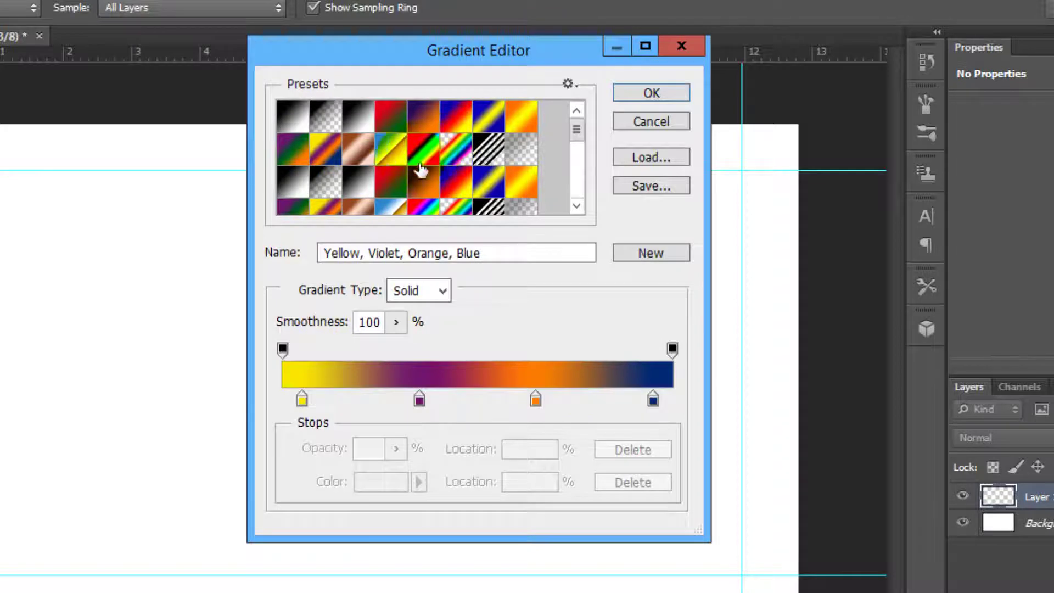
left_click(301, 122)
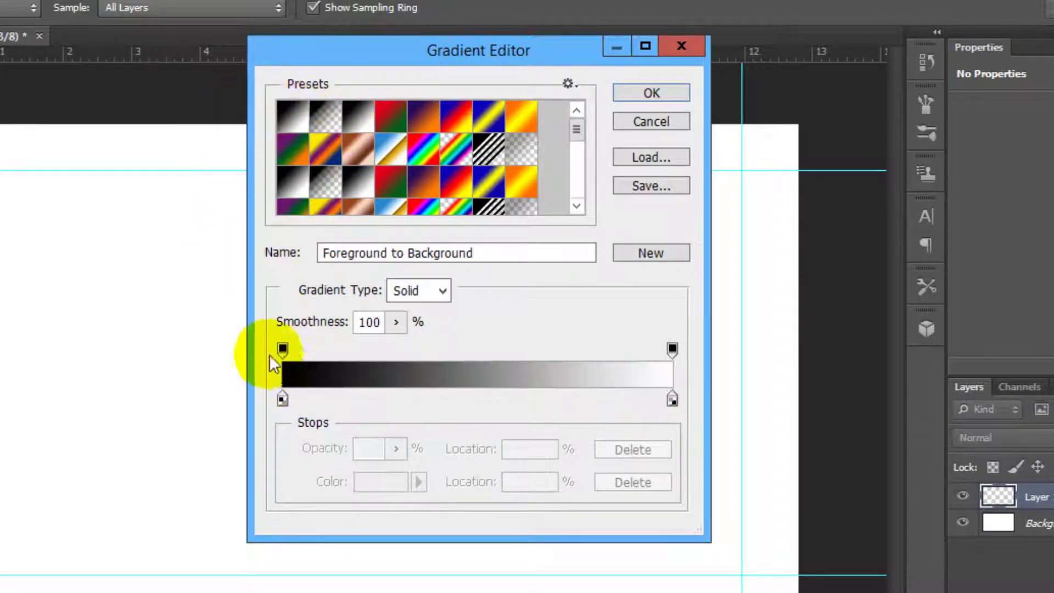
left_click(423, 148)
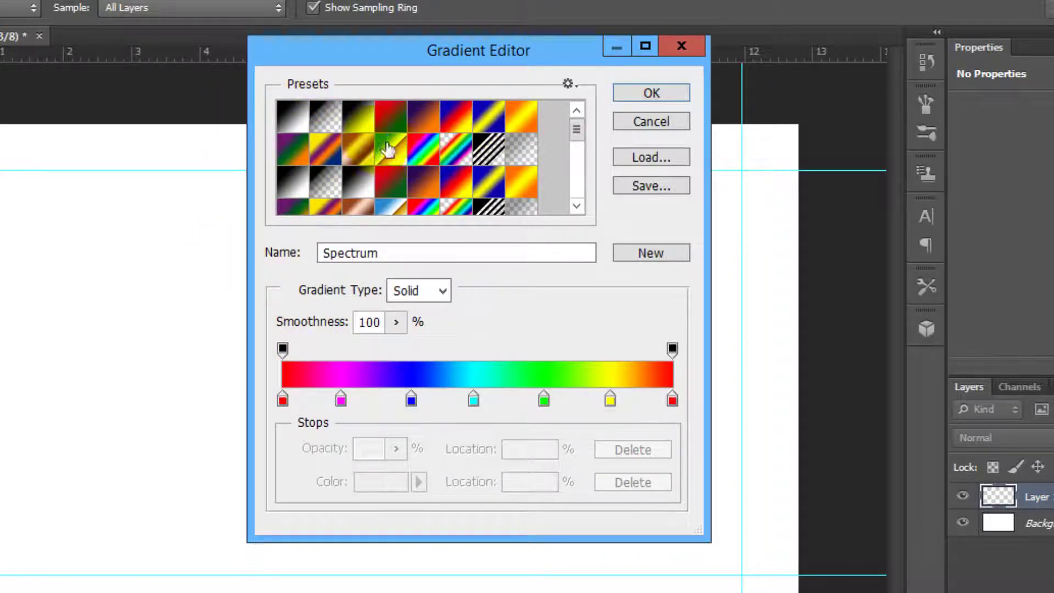
left_click(292, 118)
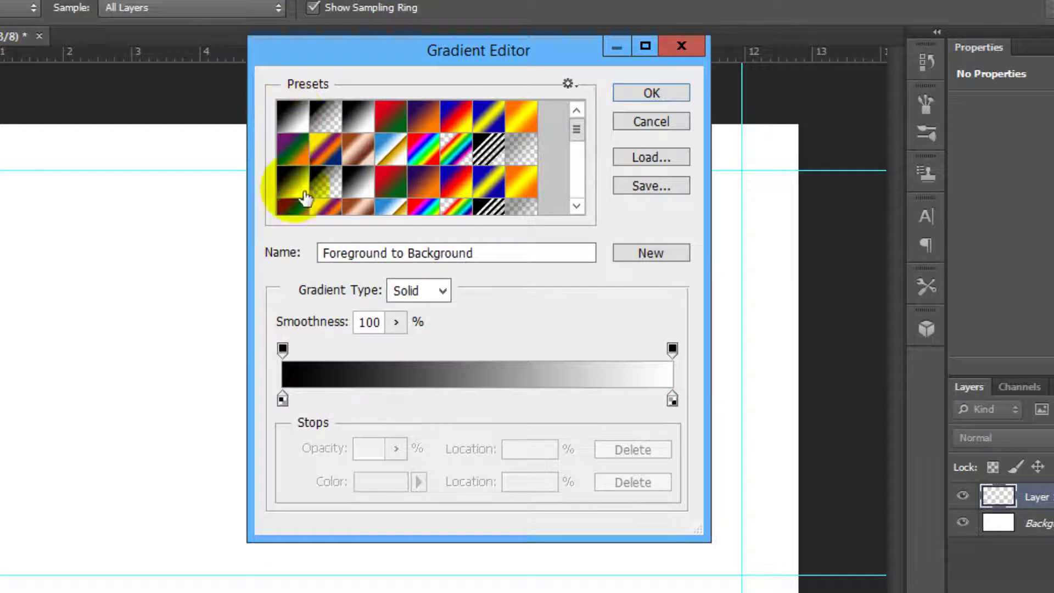
Choose the Spectrum preset and draw the gradient vertically across the whole canvas on the new layer.
left_click(427, 143)
left_click(632, 98)
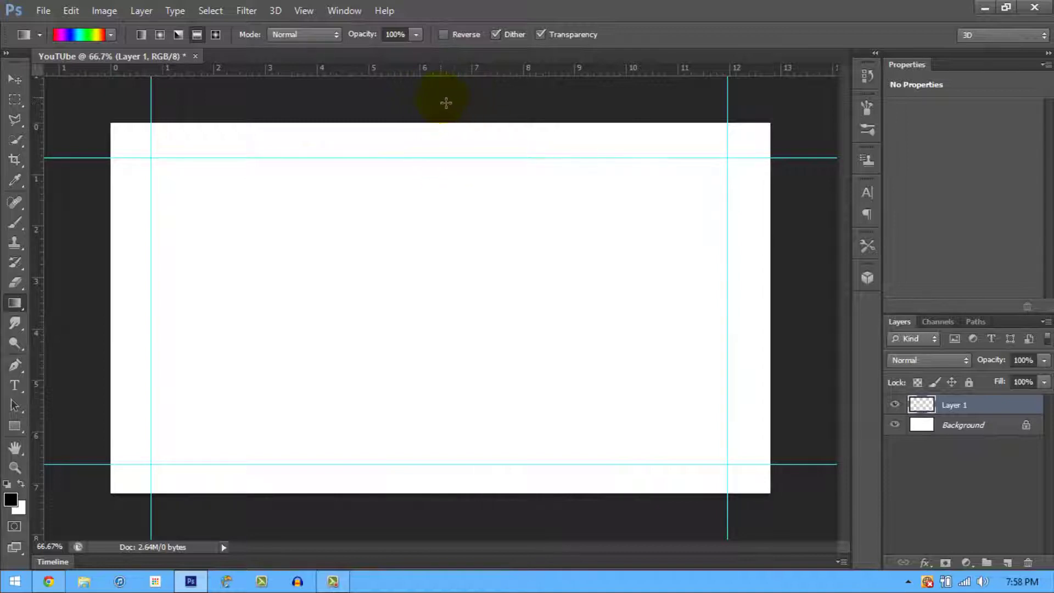
left_click_drag(440, 97, 468, 516)
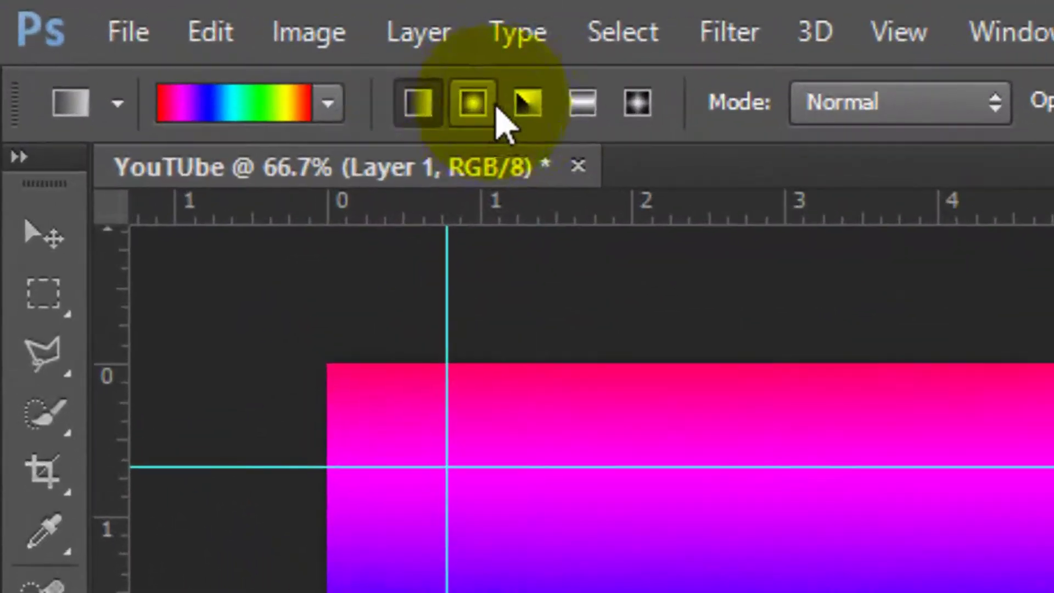
Try the Spectrum gradient in linear and radial styles from the upper edge to the lower edge of the canvas.
left_click(195, 36)
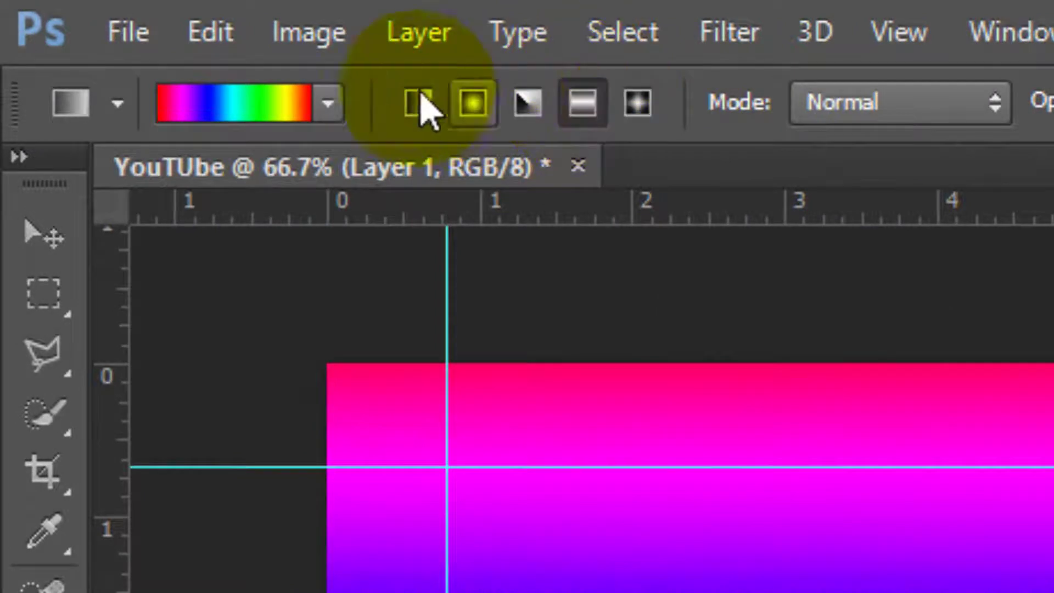
left_click(418, 102)
left_click_drag(413, 90, 417, 554)
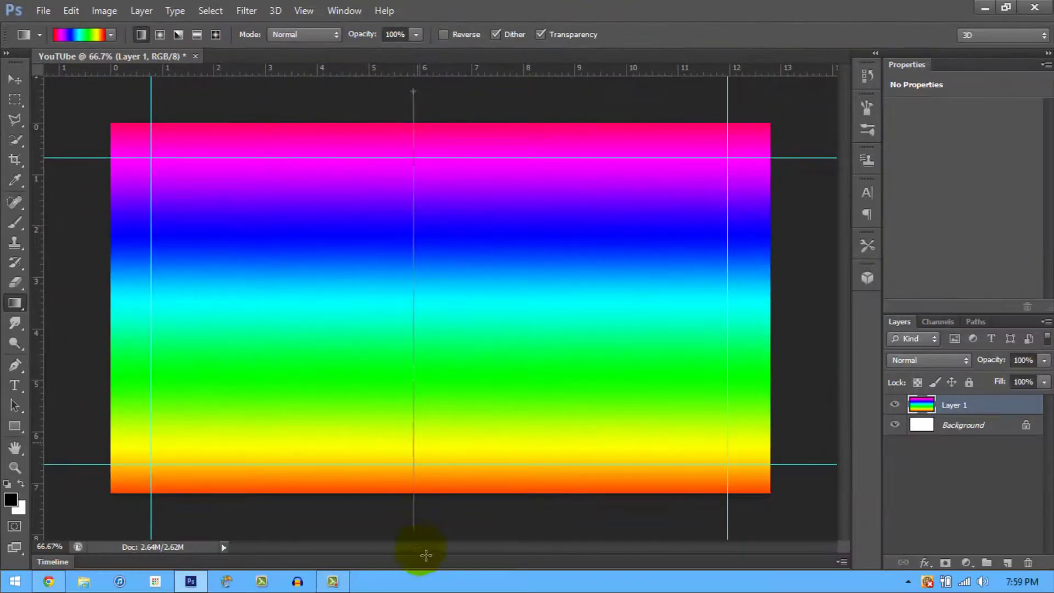
left_click(159, 35)
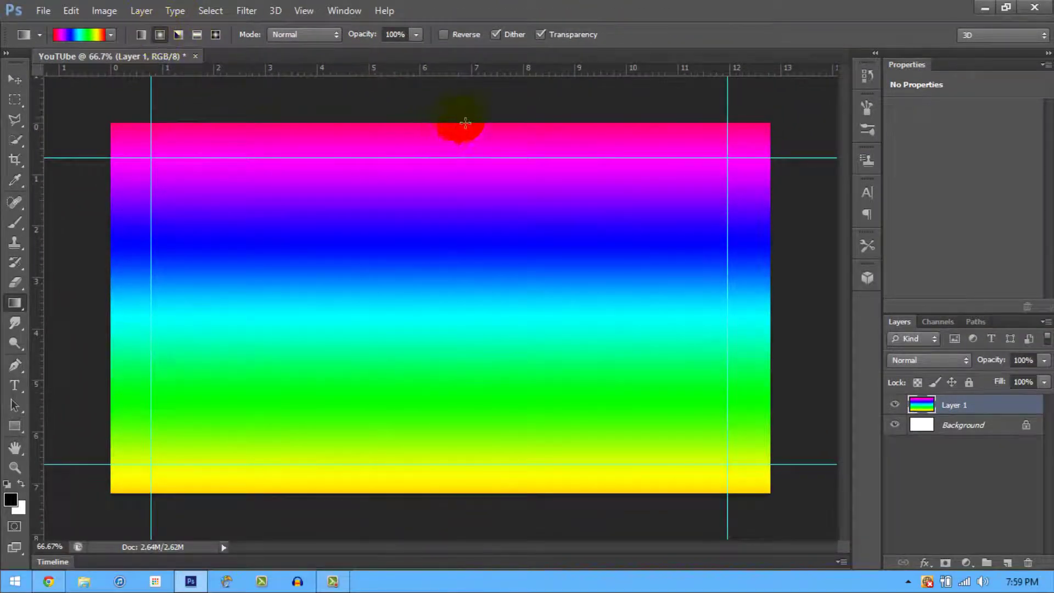
left_click_drag(439, 126, 433, 513)
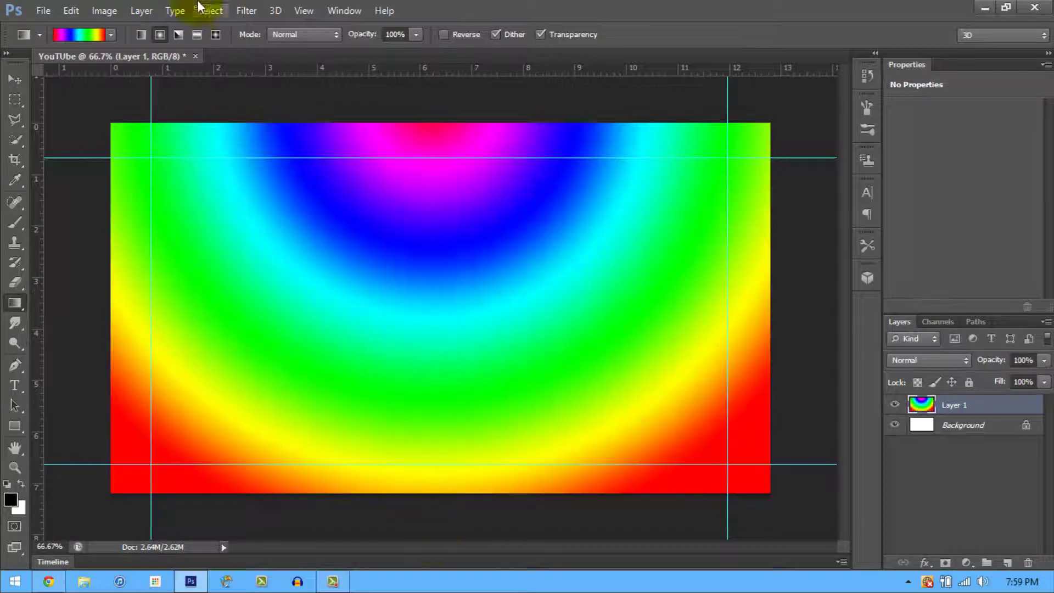
Fill the layer with a reflected Spectrum gradient running from above the canvas to below it.
left_click(180, 35)
left_click_drag(366, 97, 423, 542)
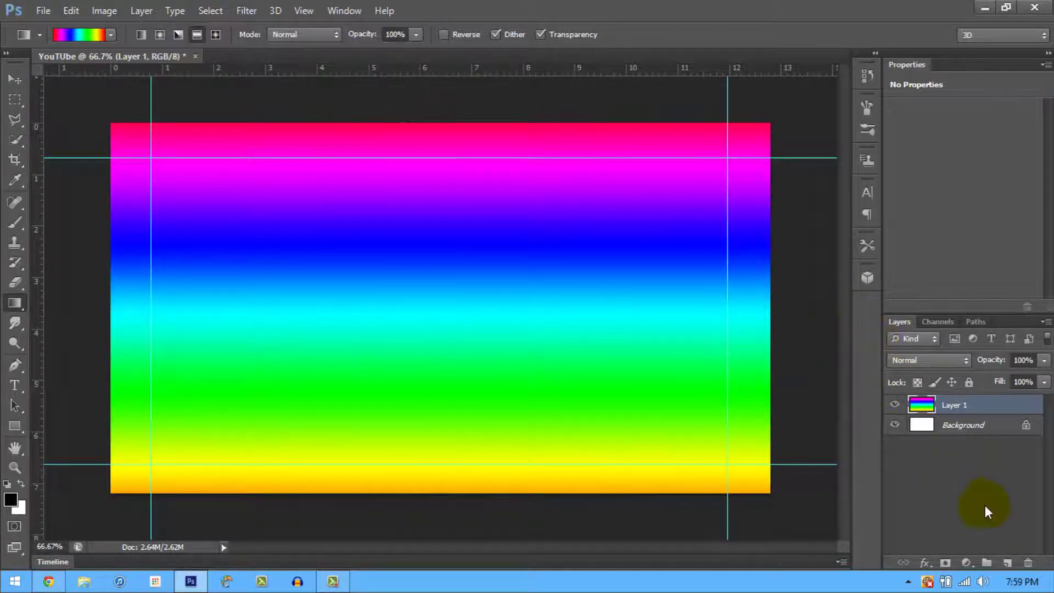
Add another layer and draw a text box about 1.6 in tall below the upper guide, spanning both vertical guides.
left_click(1007, 561)
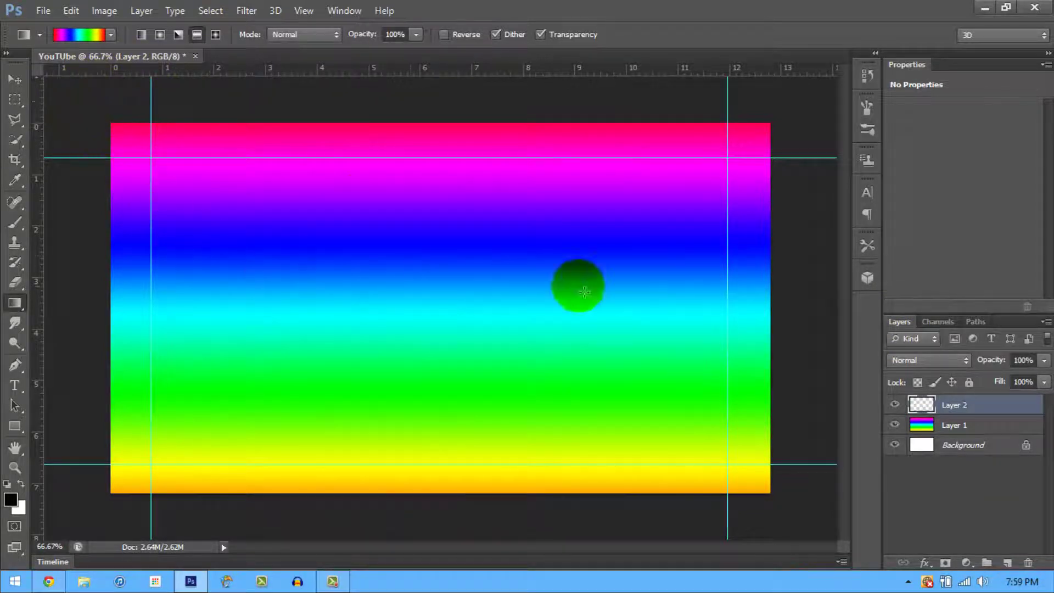
left_click(20, 389)
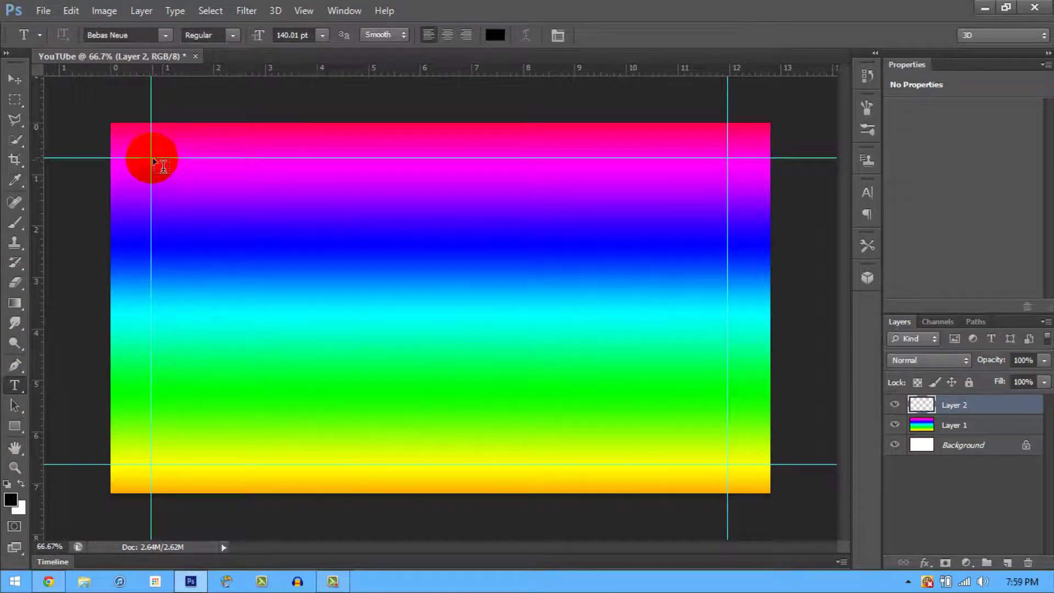
left_click_drag(151, 158, 728, 242)
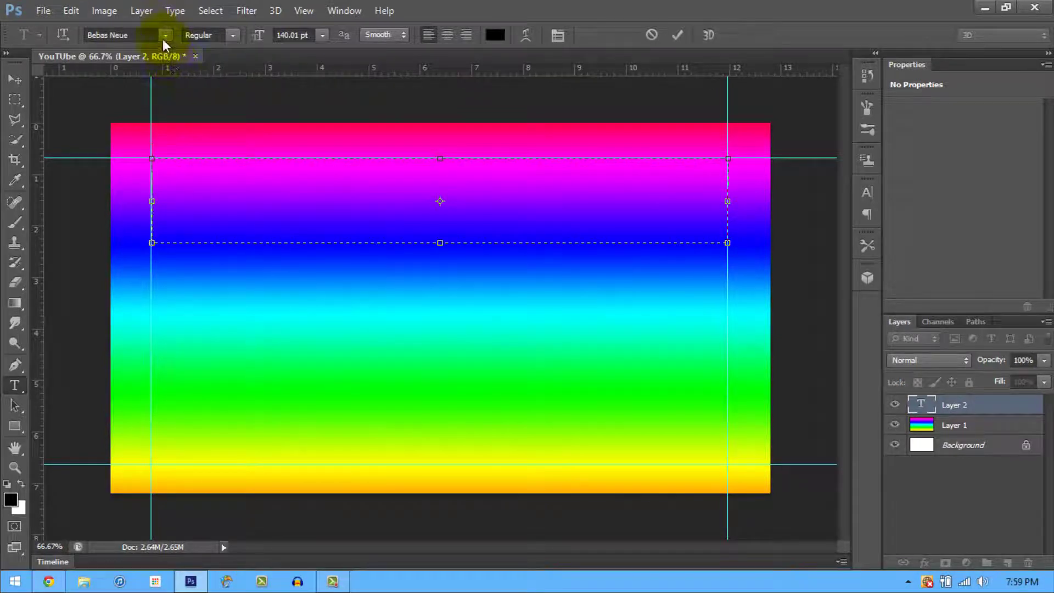
Set the text font to Arial and enter the sample text "sdgadfghhf" in the text box.
left_click(164, 36)
scroll(153, 81, "up", 3)
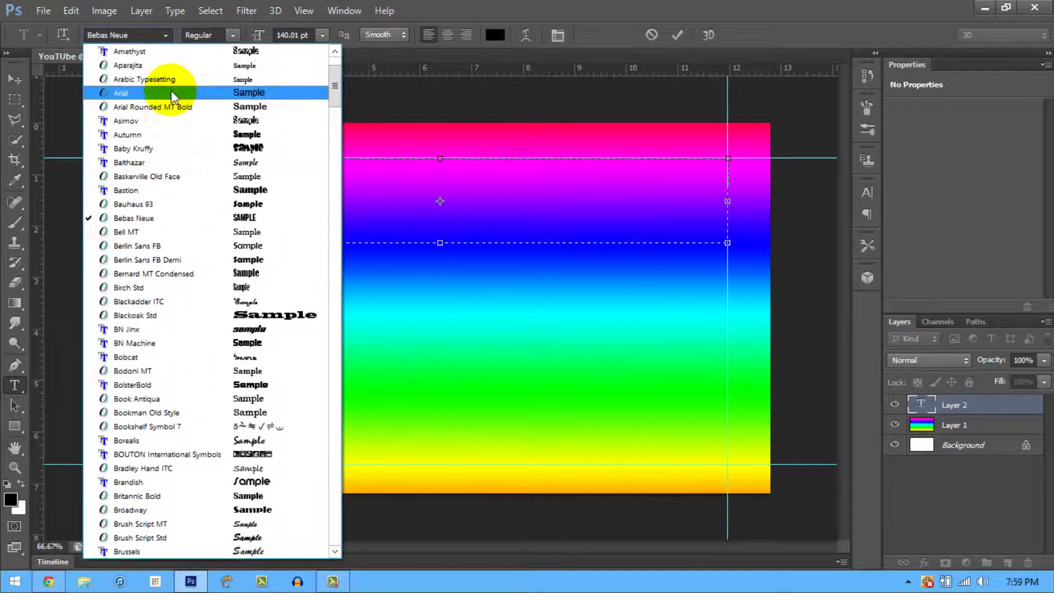
left_click(171, 92)
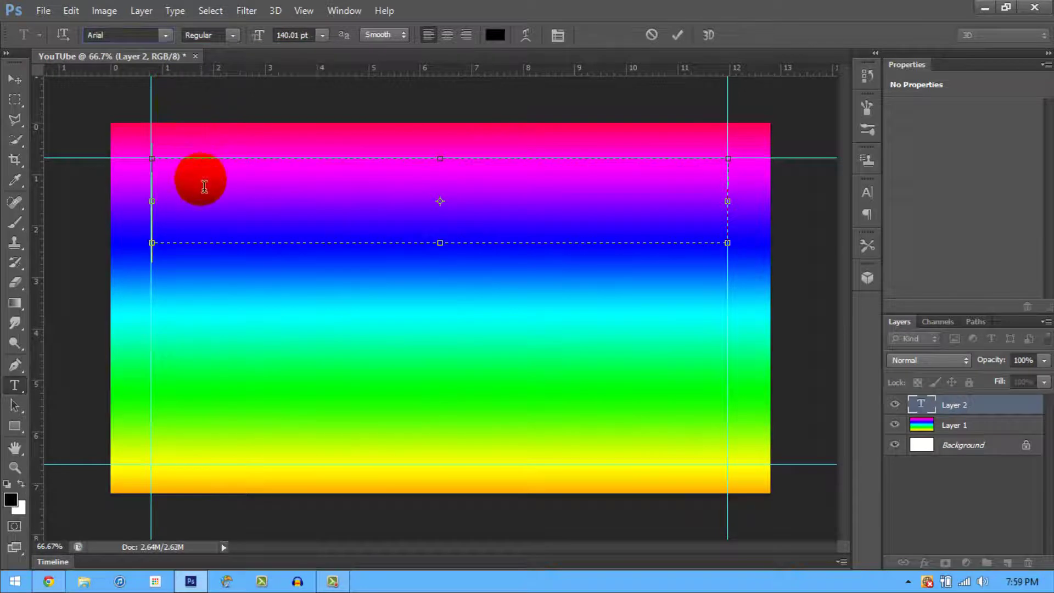
type("sdgadfghhf")
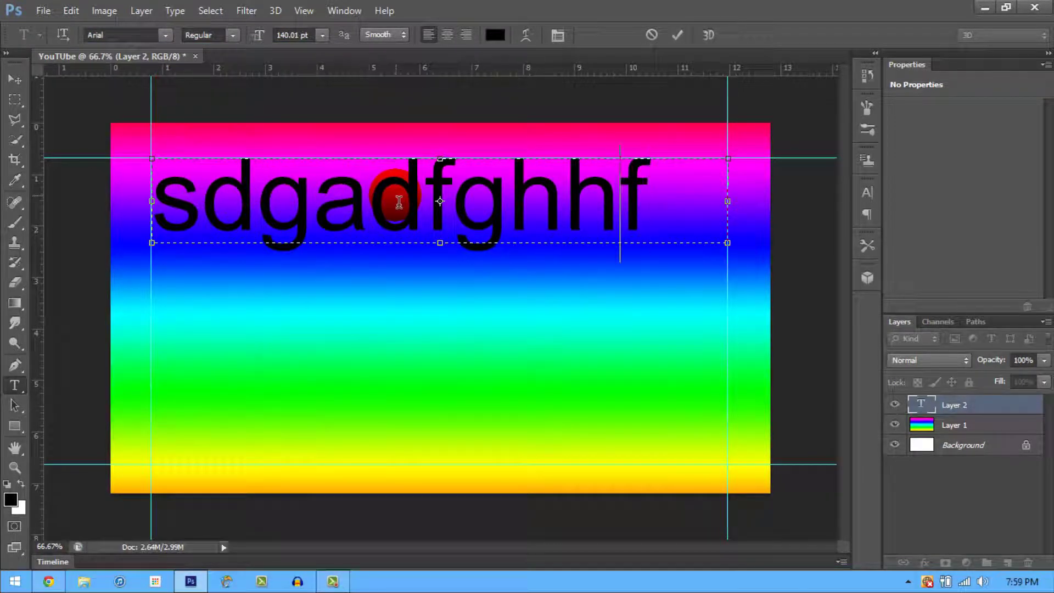
Replace the sample text with "How to make a thumbnail" and set its font size to 60.01 pt.
key("BackSpace")
key("BackSpace")
key("BackSpace")
key("BackSpace")
key("BackSpace")
key("BackSpace")
key("BackSpace")
key("BackSpace")
key("BackSpace")
key("BackSpace")
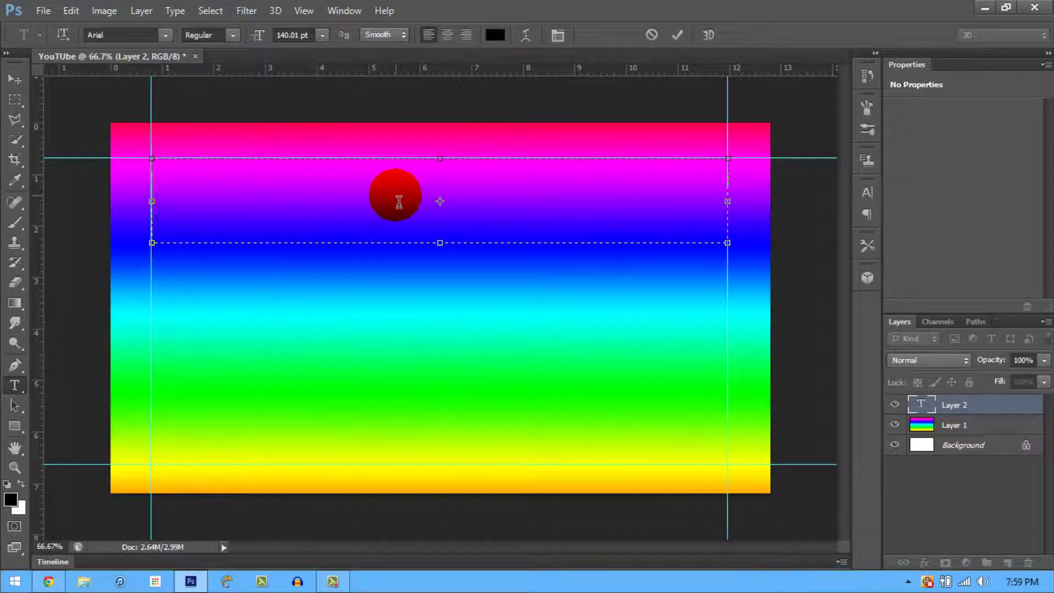
type("How t")
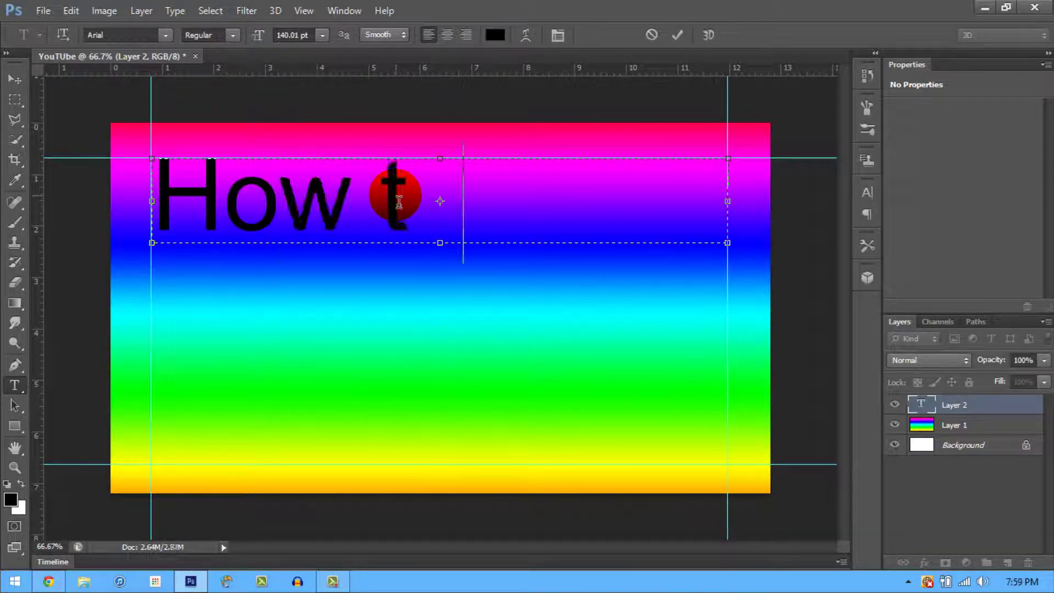
type("o ma")
key("BackSpace")
key("BackSpace")
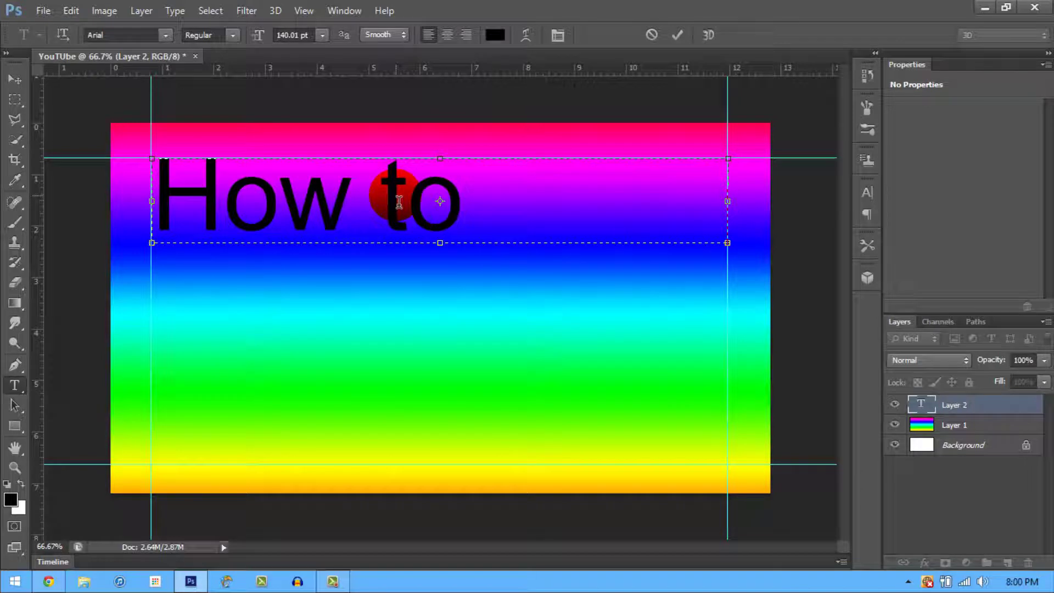
left_click_drag(398, 201, 211, 49)
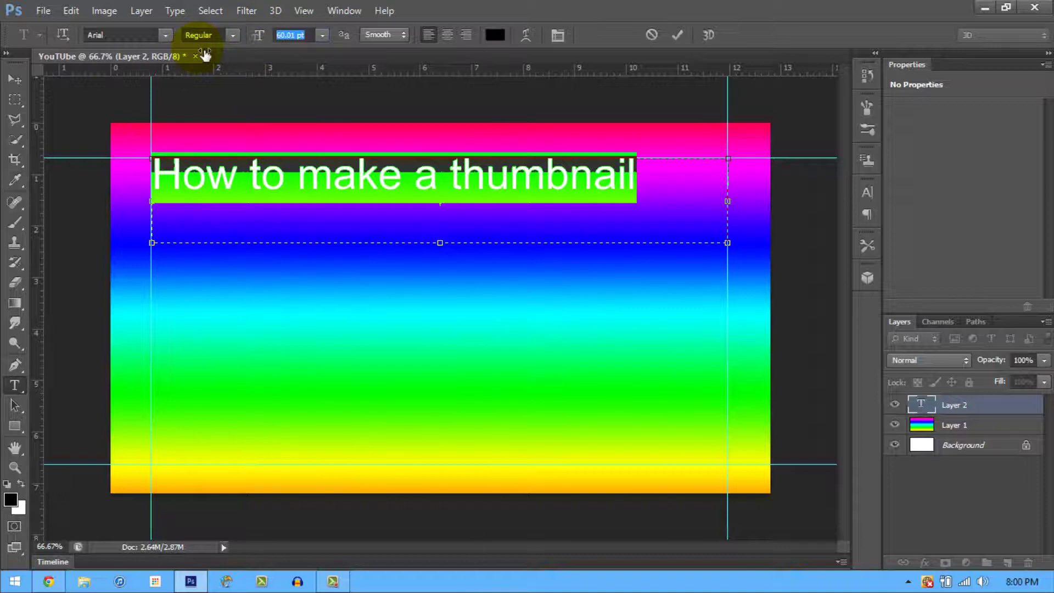
Change the font of the whole "How to make a thumbnail" title to Bebas Neue.
left_click(627, 214)
left_click_drag(645, 202, 127, 82)
left_click(164, 36)
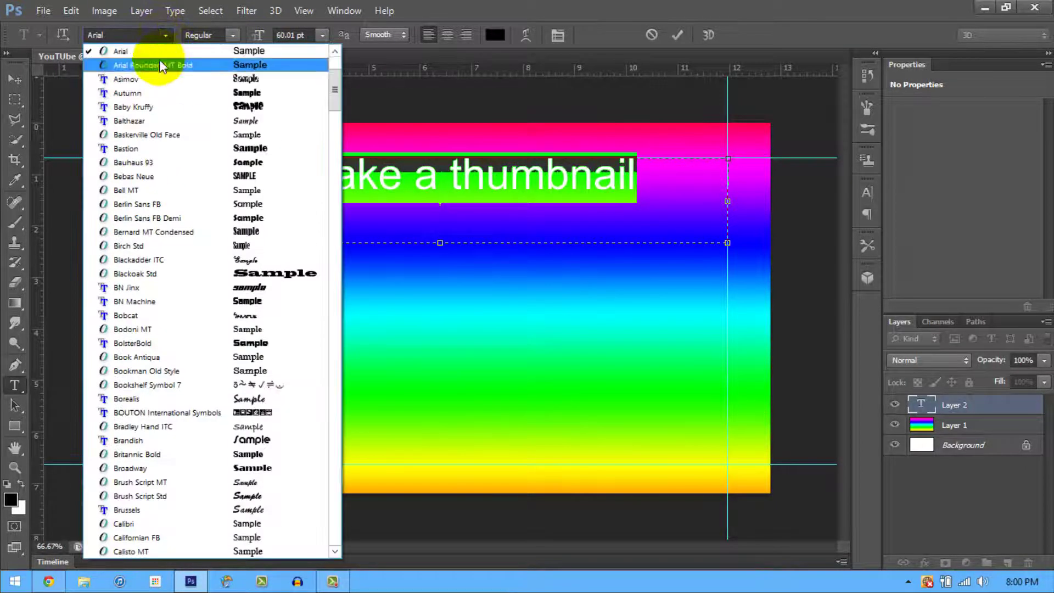
left_click(165, 176)
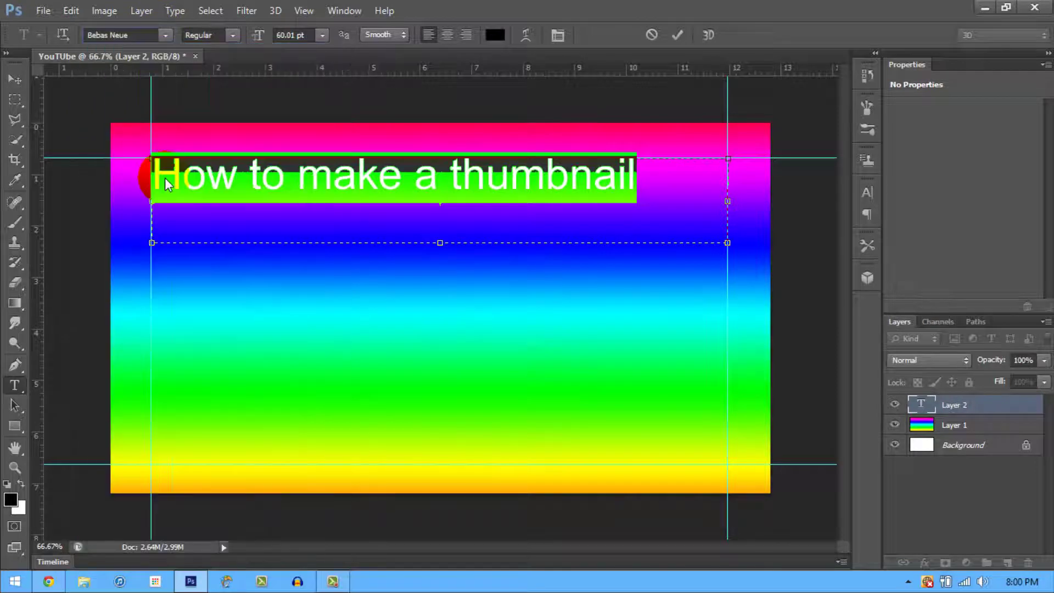
left_click(529, 200)
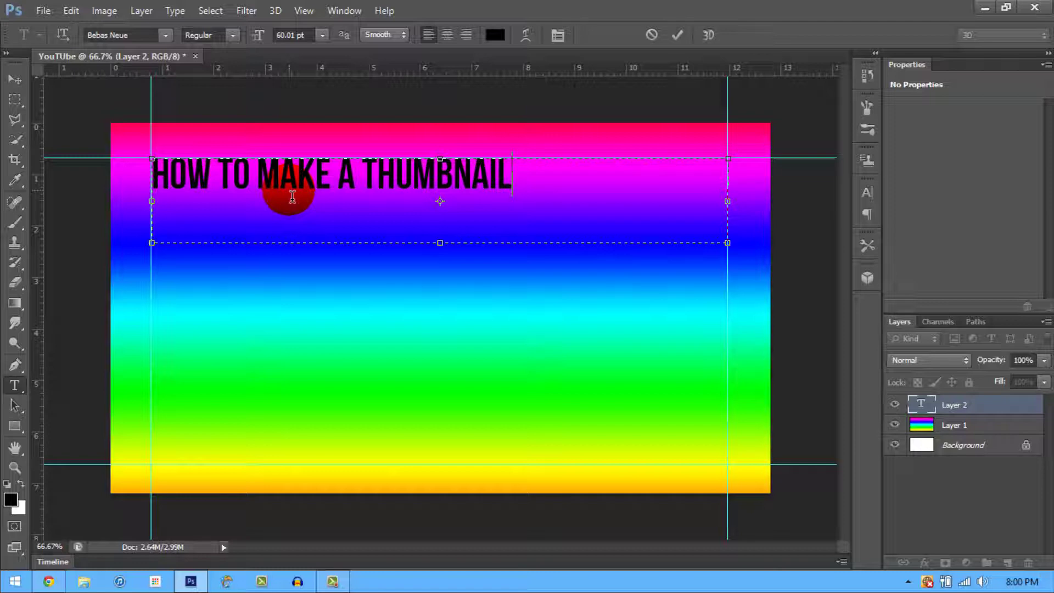
Switch to Chrome, open dafont.com and look over its home page.
left_click(48, 581)
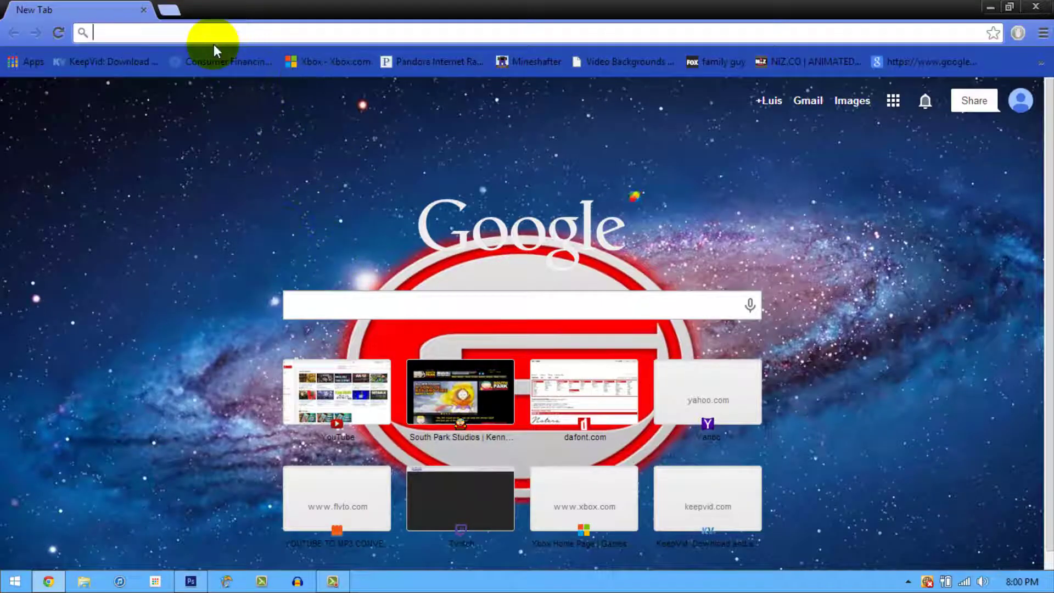
type("dafon")
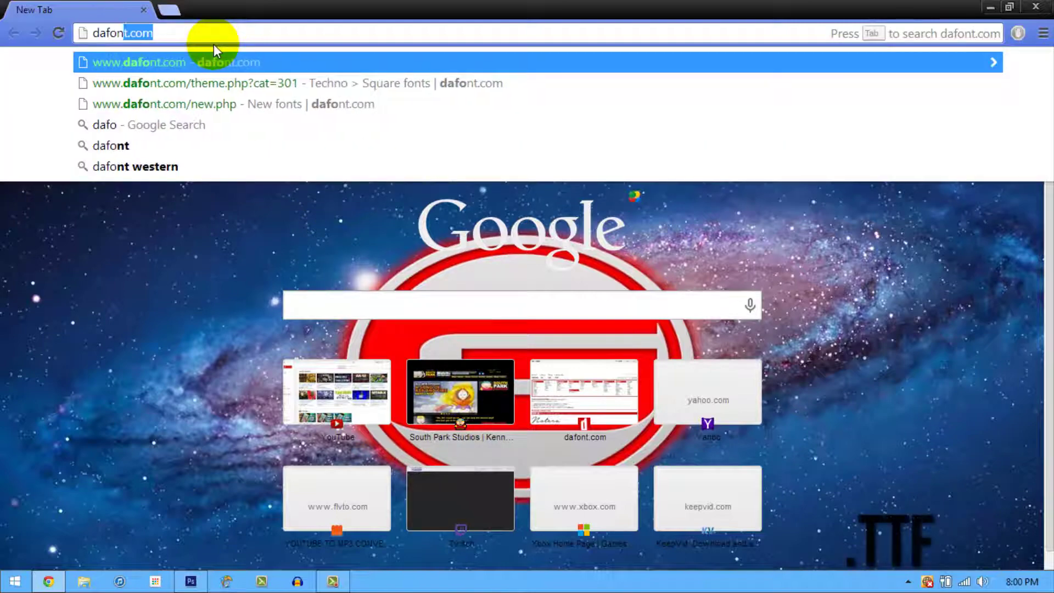
type("t.com")
key("Return")
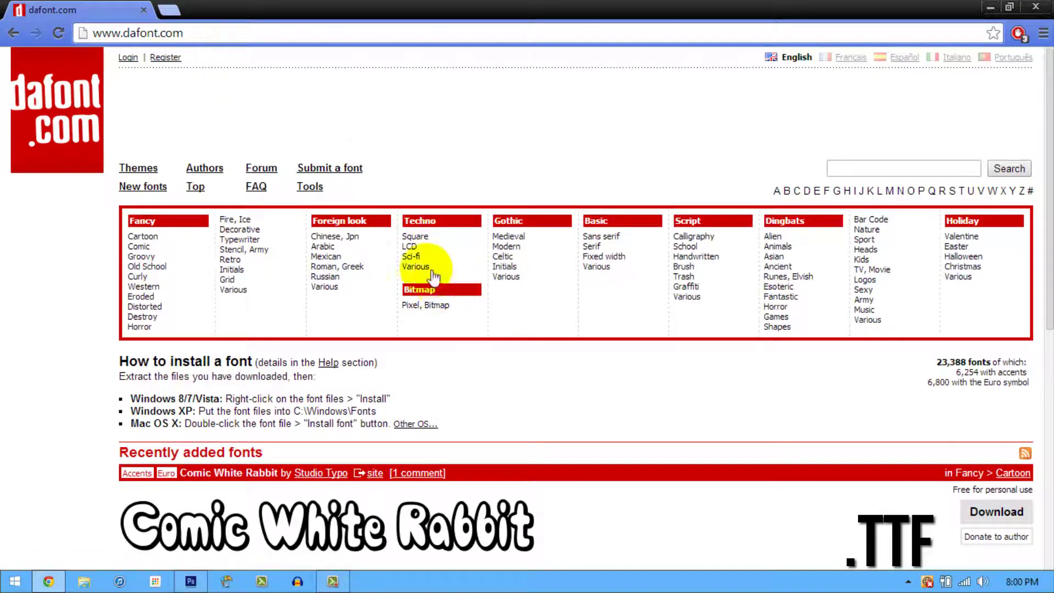
scroll(384, 258, "down", 7)
scroll(341, 241, "up", 7)
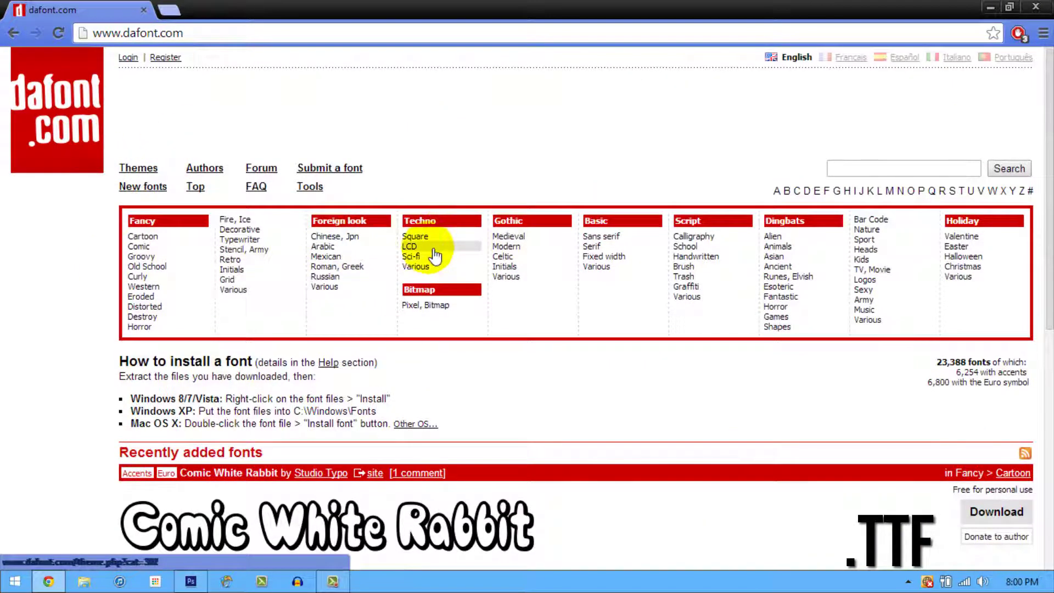
Open the Techno > Square category and examine the fonts offered on its first page.
left_click(423, 235)
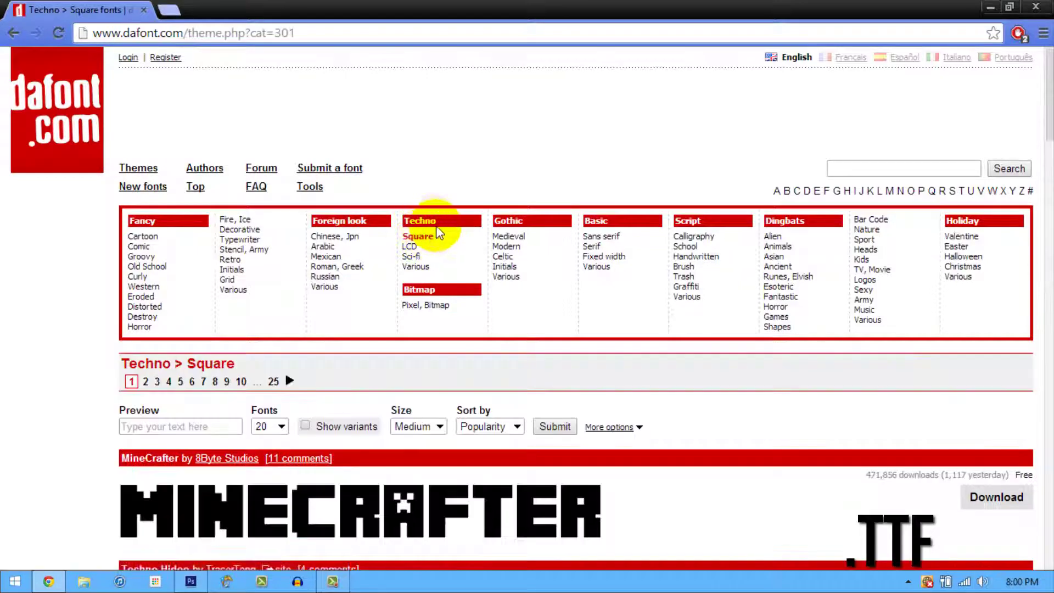
left_click_drag(405, 224, 449, 227)
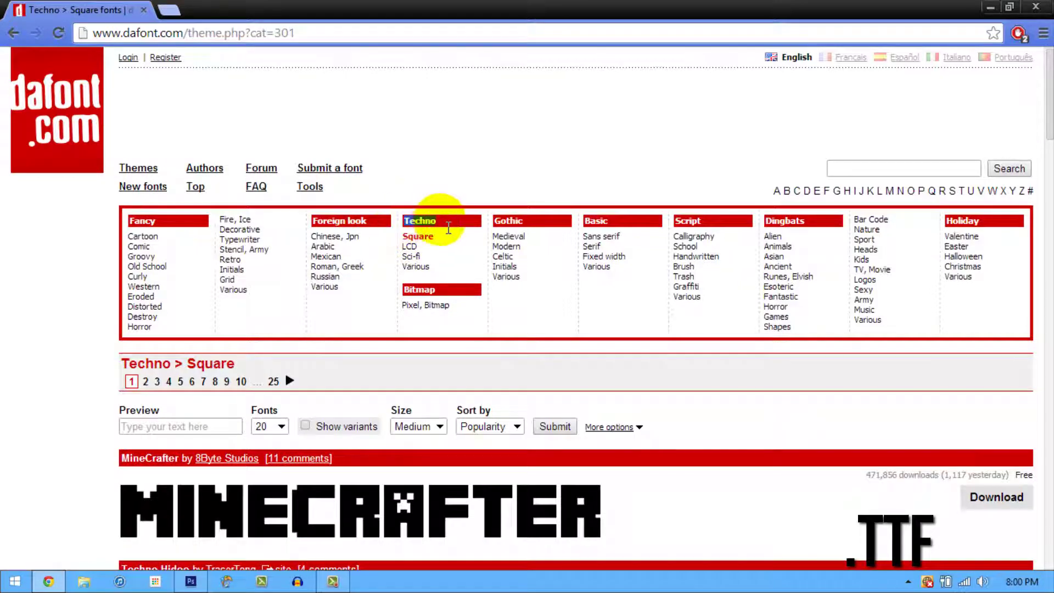
scroll(439, 236, "down", 20)
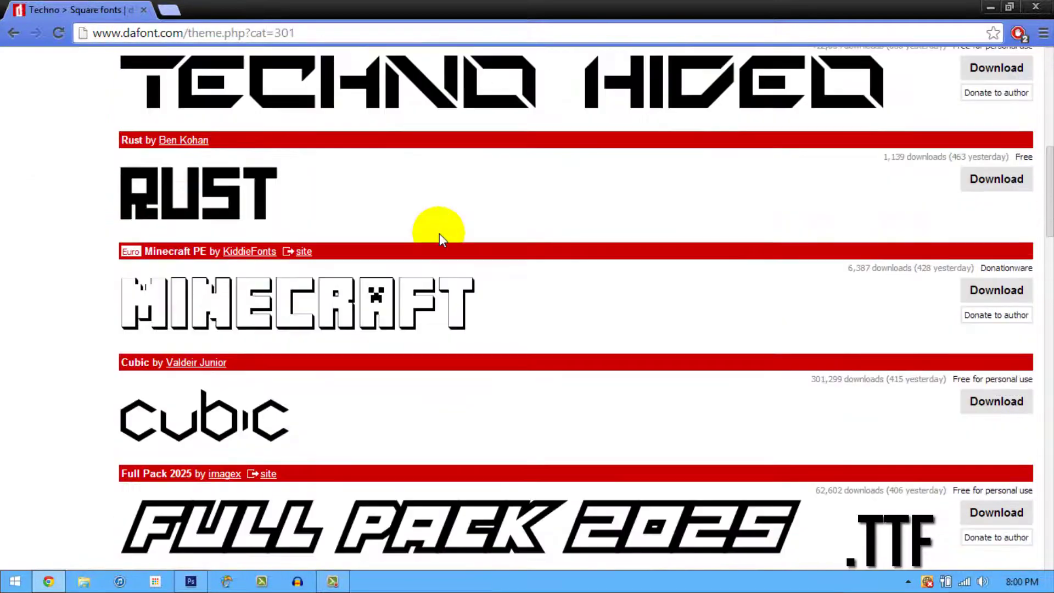
scroll(431, 250, "down", 18)
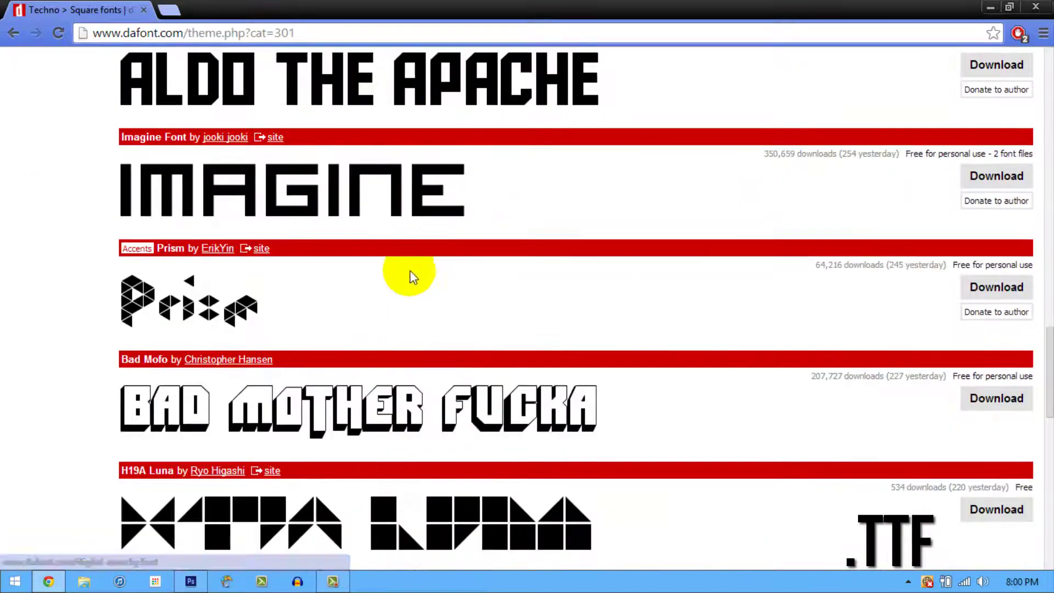
scroll(340, 258, "down", 2)
scroll(258, 269, "up", 5)
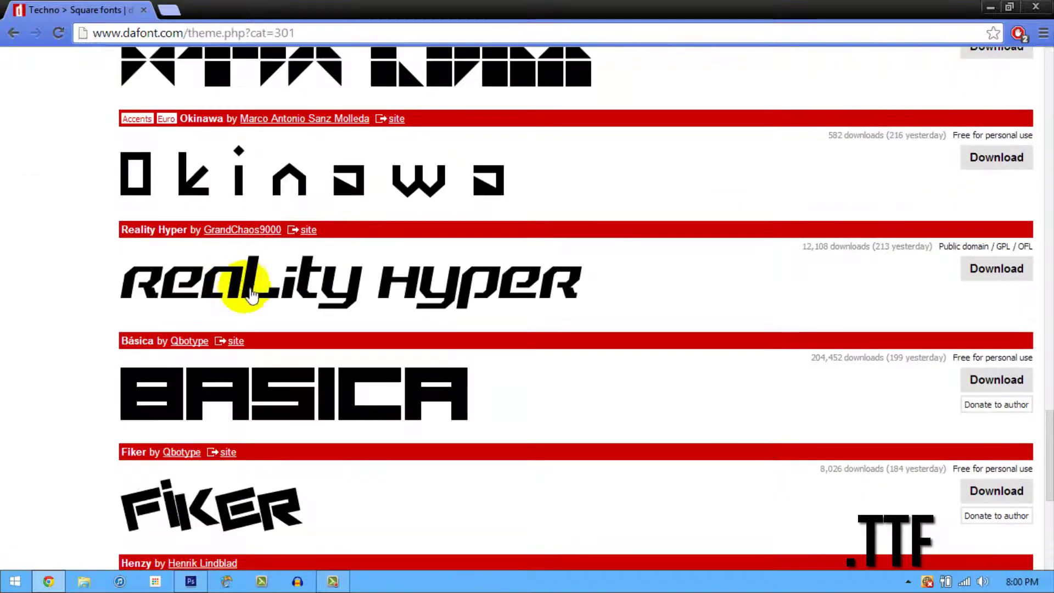
scroll(242, 334, "down", 5)
scroll(250, 346, "up", 9)
scroll(256, 302, "up", 15)
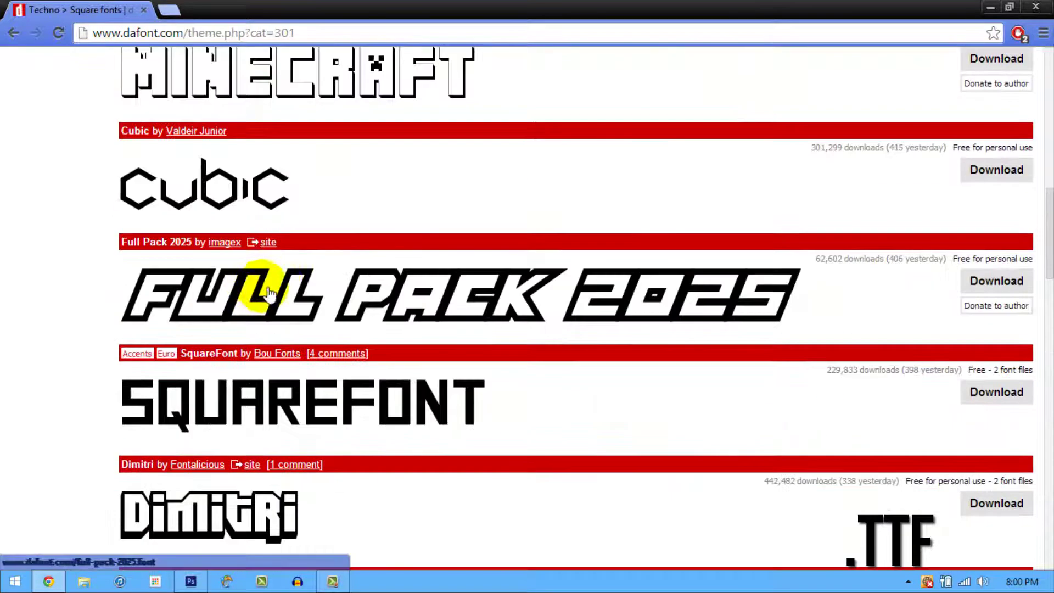
scroll(324, 261, "up", 7)
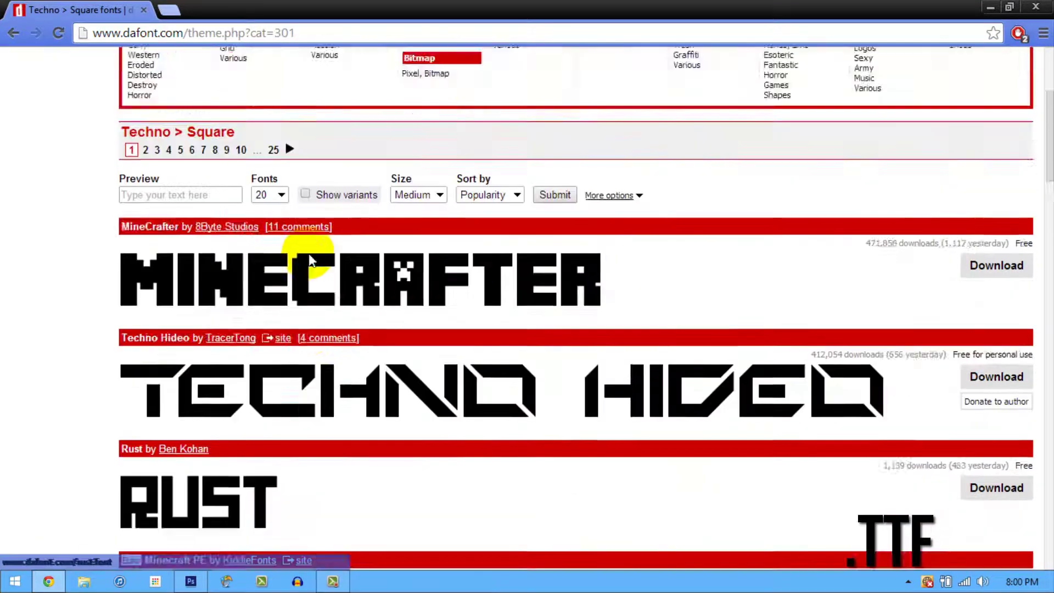
Download the Rust font from the Techno > Square list and open the rust.zip archive in WinRAR.
scroll(307, 283, "down", 4)
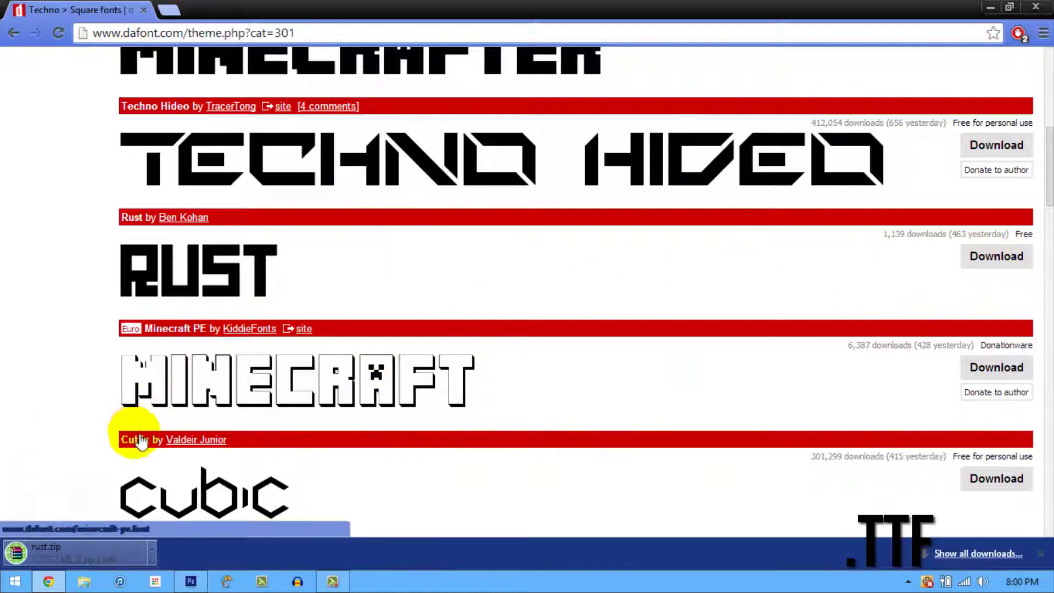
left_click(91, 554)
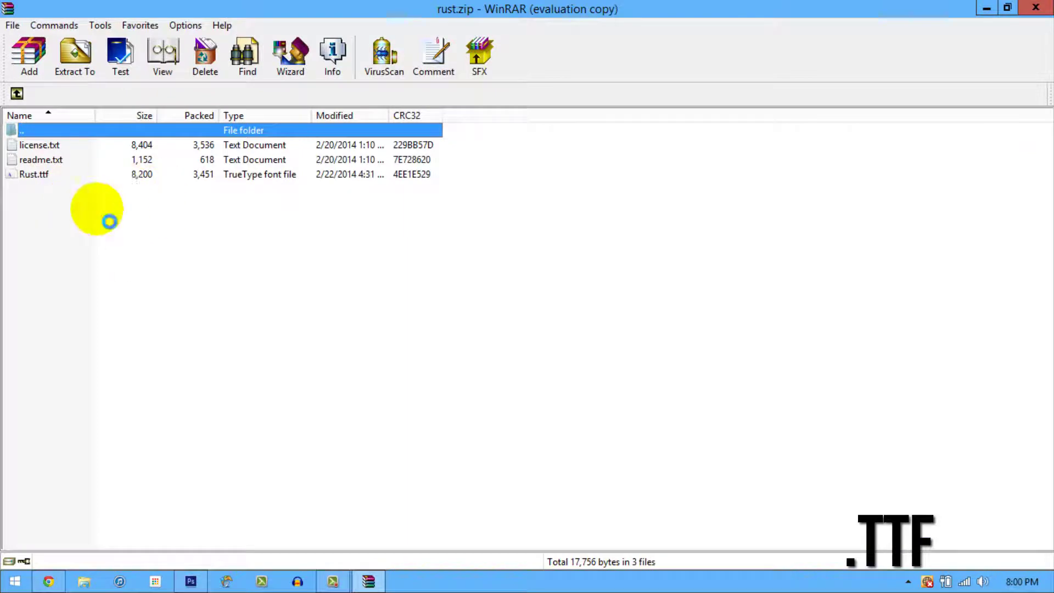
left_click(645, 221)
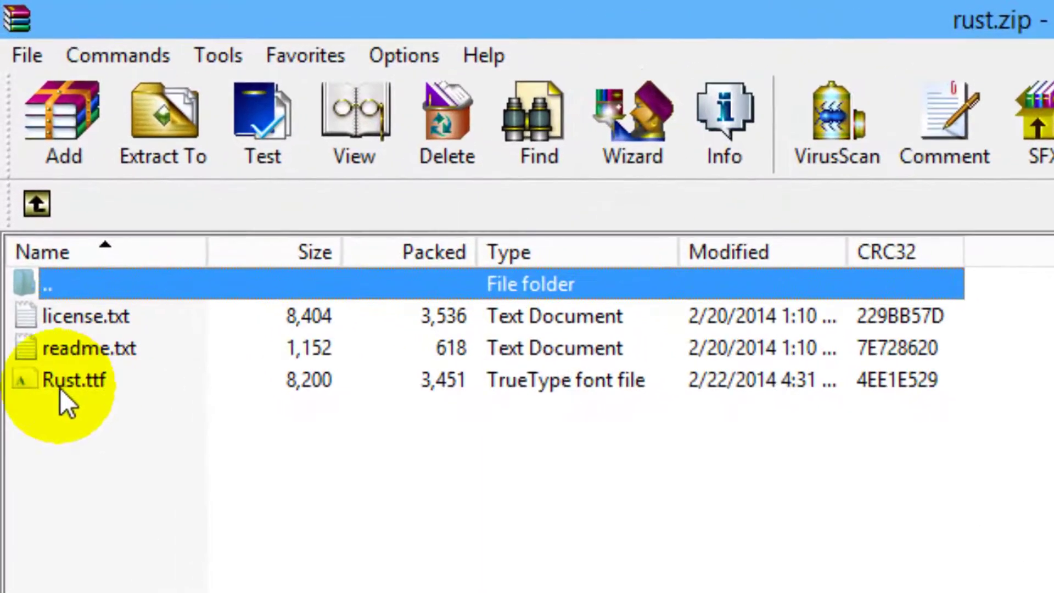
Install the Rust.ttf font from the archive, then return to Photoshop.
left_click(38, 240)
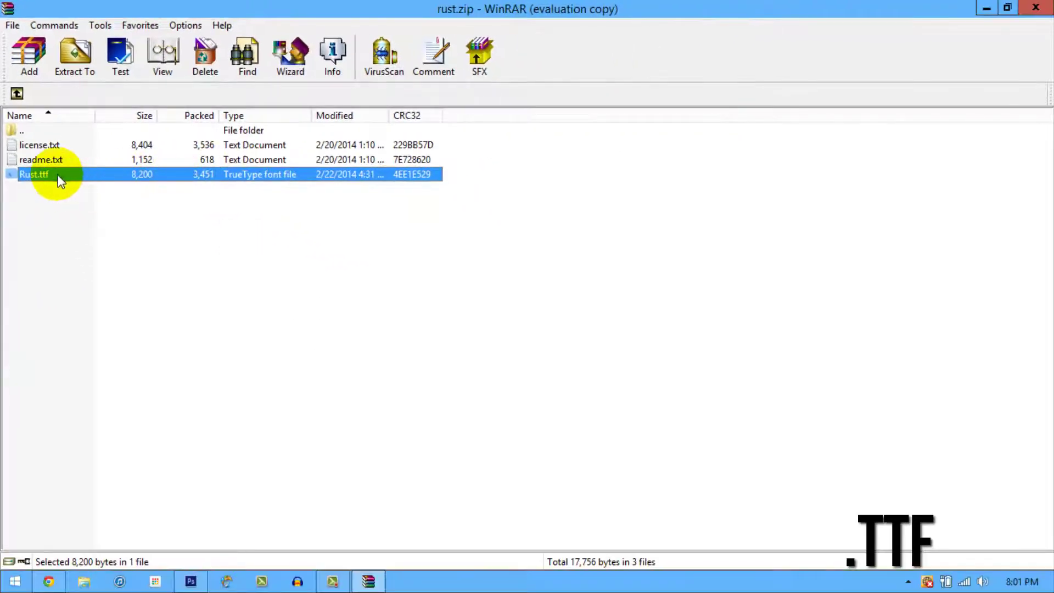
double_click(98, 307)
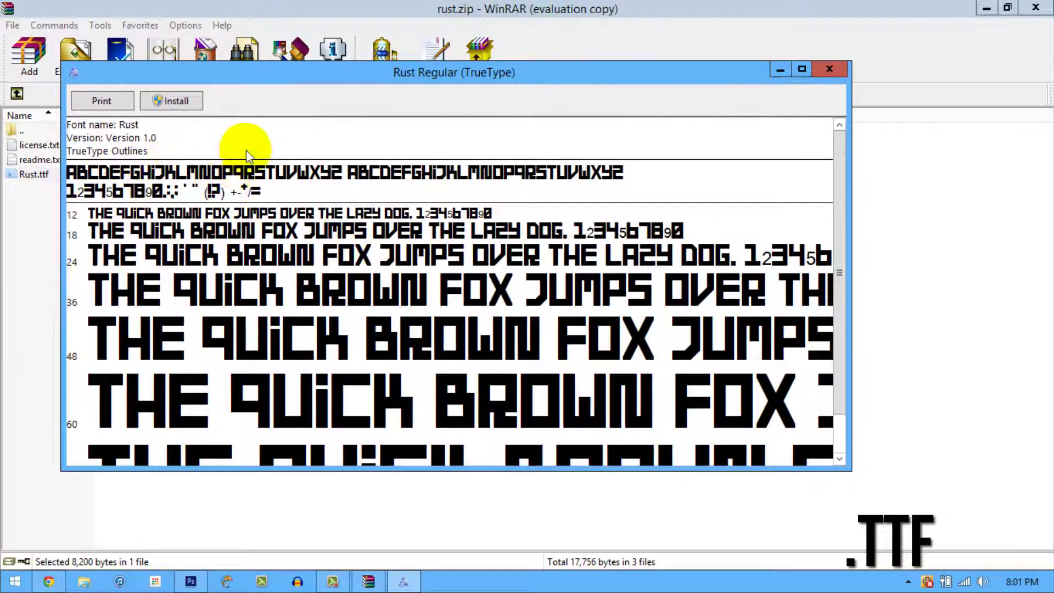
left_click(168, 101)
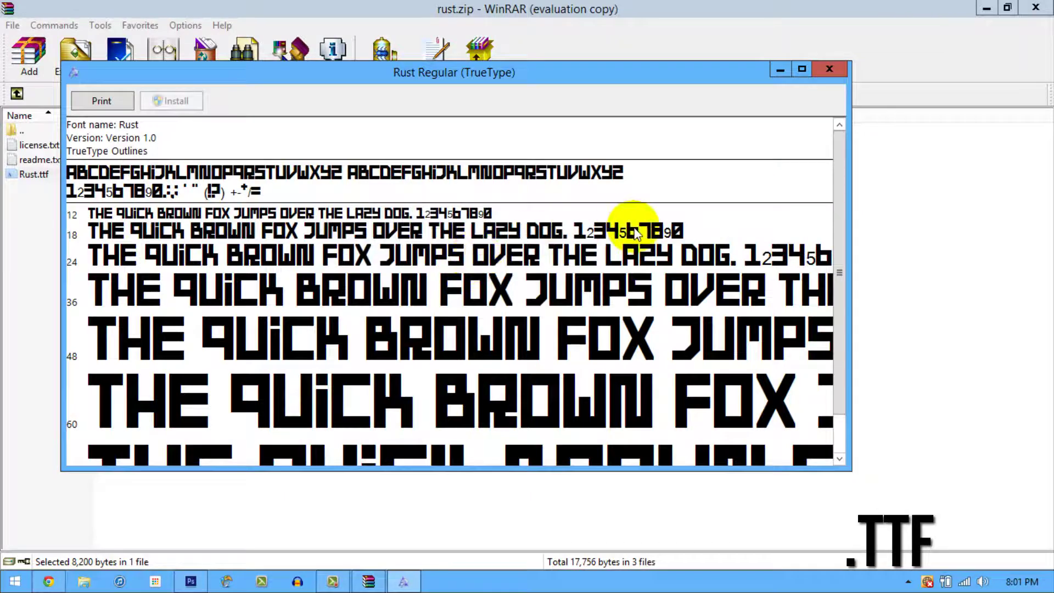
left_click(839, 71)
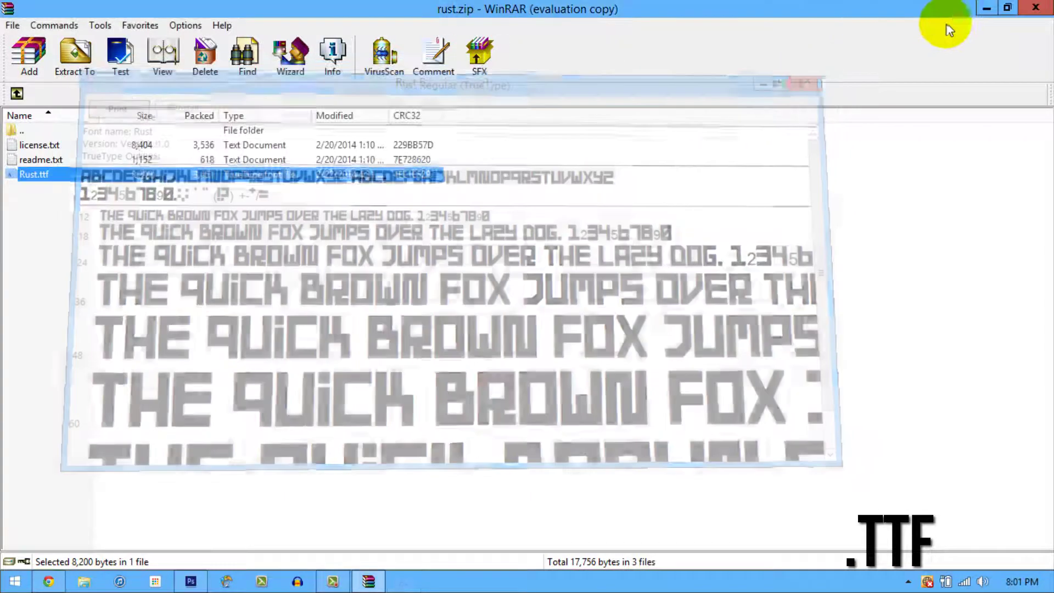
left_click(1030, 9)
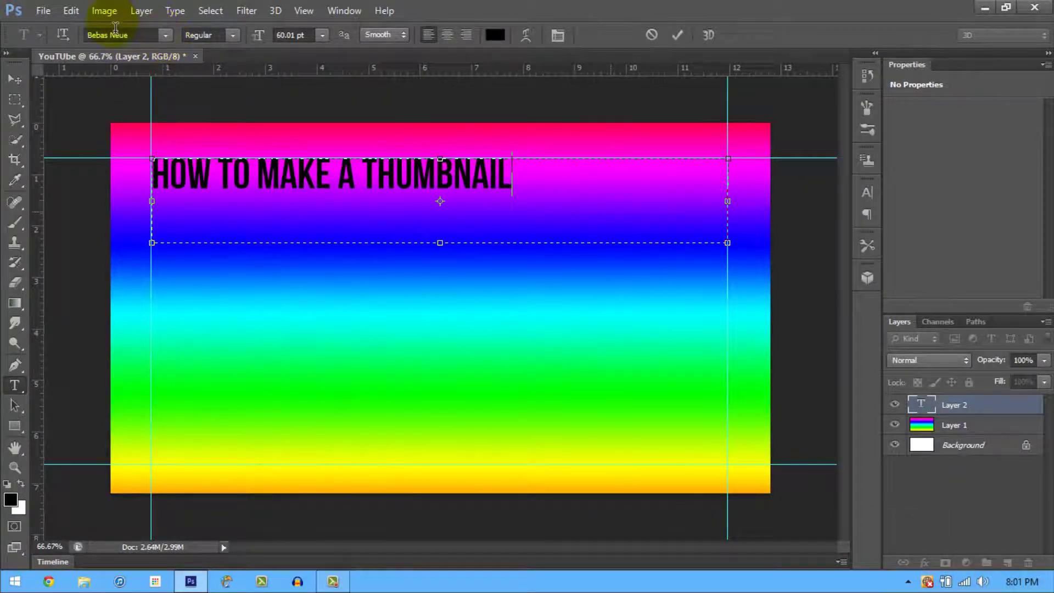
Enlarge the title's text box past the right vertical guide and set the title's font size to 96.01 pt.
left_click(503, 181)
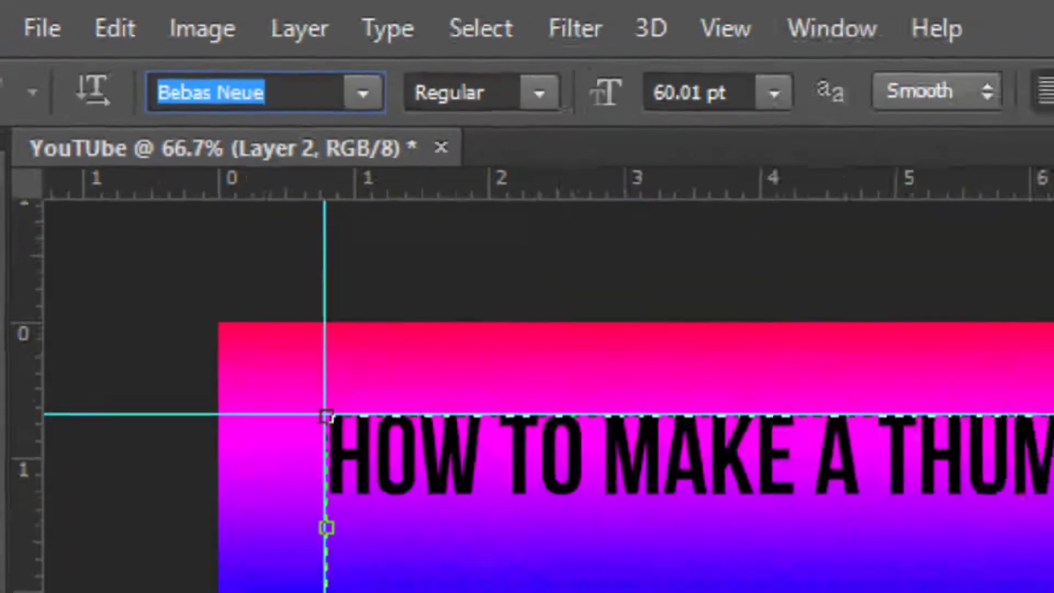
mouse_move(499, 173)
left_mouse_down()
mouse_move(511, 174)
mouse_move(152, 198)
left_mouse_up()
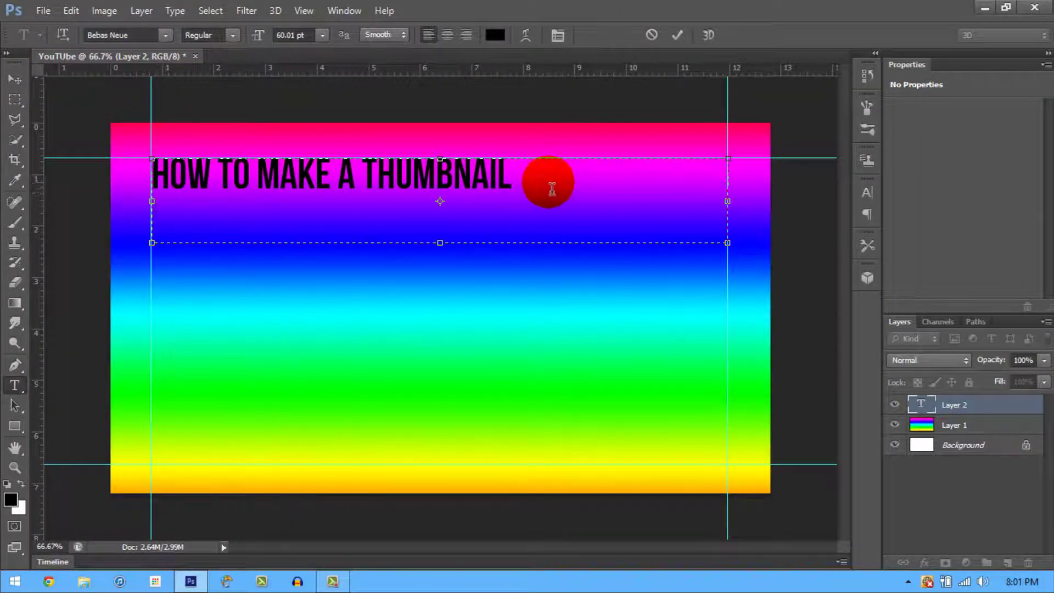
left_click_drag(549, 181, 116, 193)
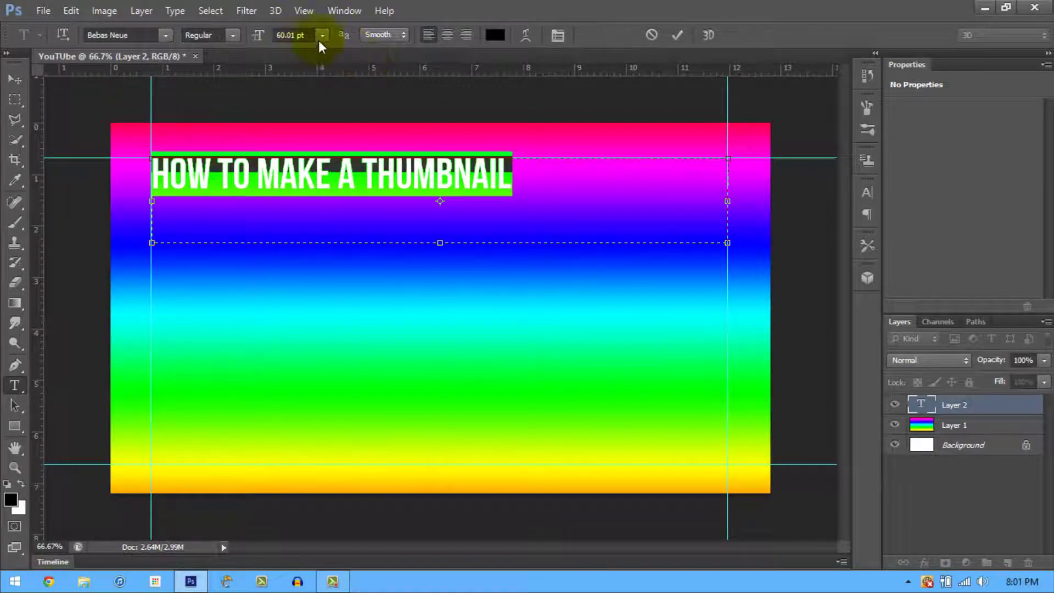
left_click_drag(264, 38, 292, 49)
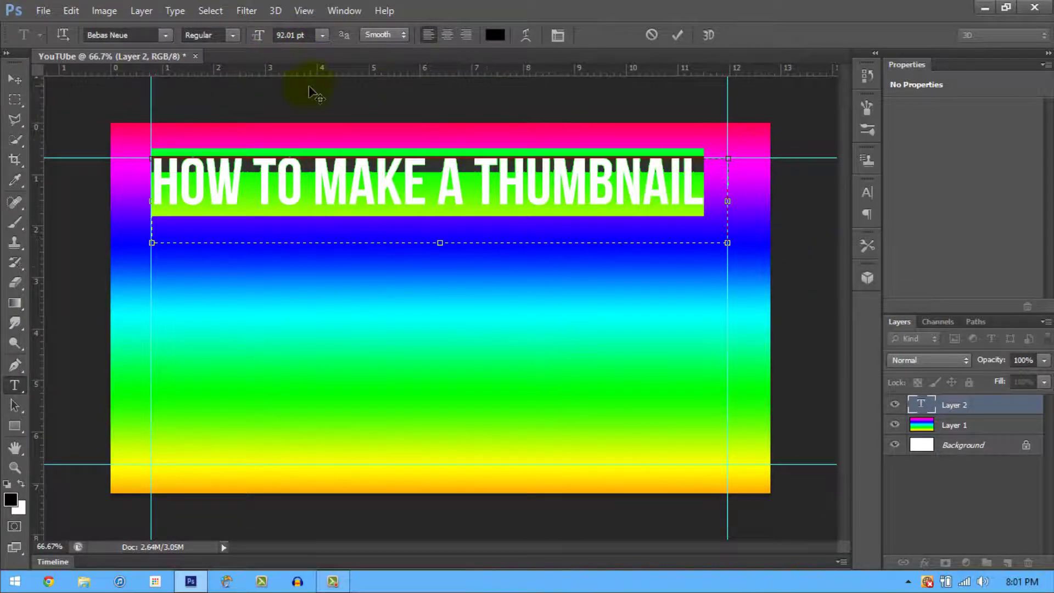
left_click_drag(725, 242, 747, 252)
left_click_drag(261, 40, 273, 33)
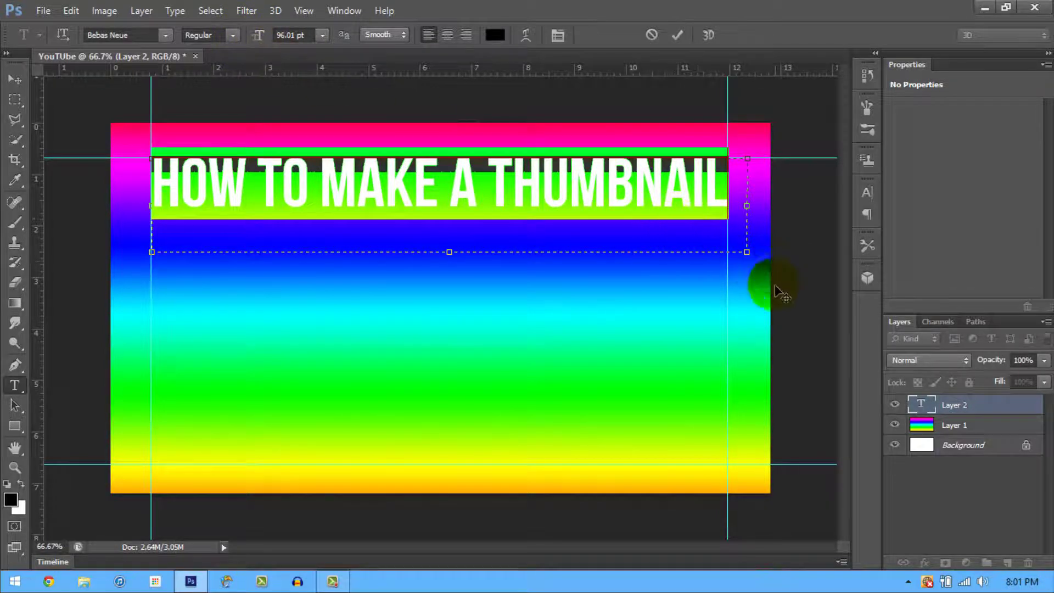
Commit the title and move it slightly down from the upper guide, then add a new layer above it.
left_click(993, 432)
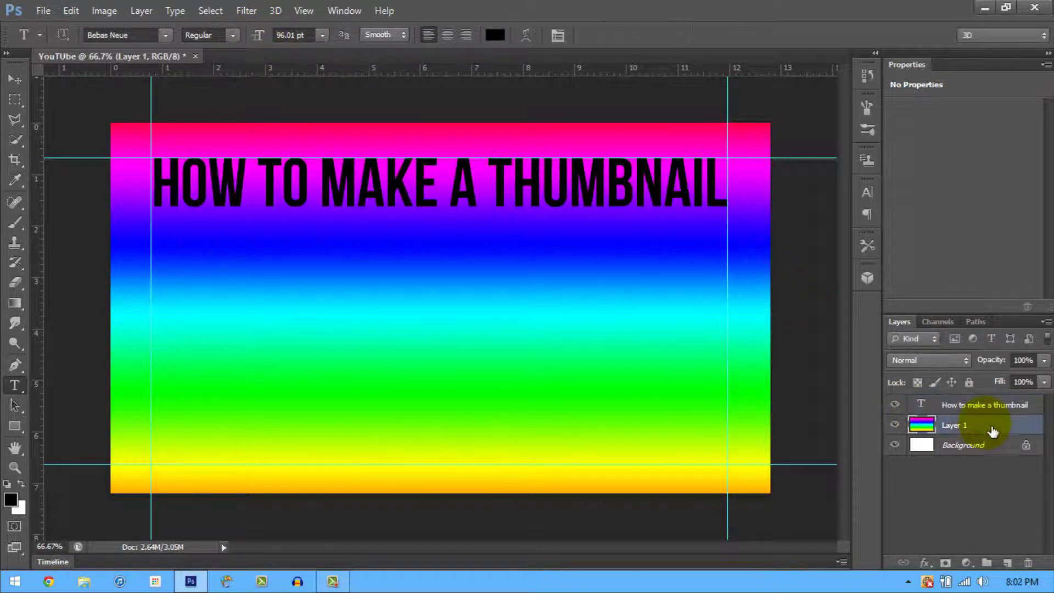
left_click(1027, 406)
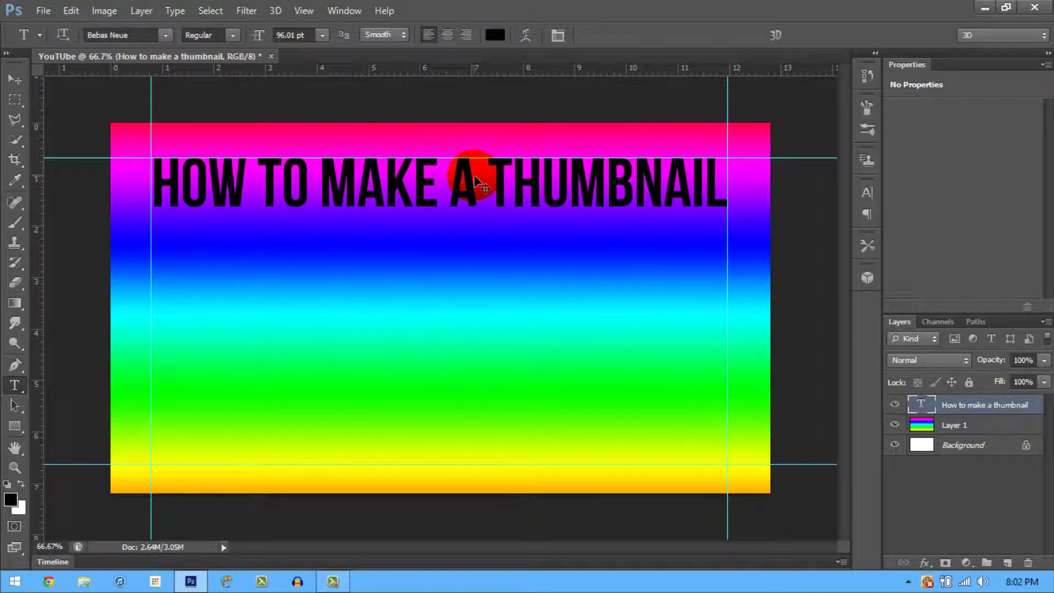
mouse_move(466, 177)
left_mouse_down()
mouse_move(430, 245)
mouse_move(522, 231)
mouse_move(549, 89)
mouse_move(412, 290)
mouse_move(412, 276)
mouse_move(471, 221)
mouse_move(464, 184)
left_mouse_up()
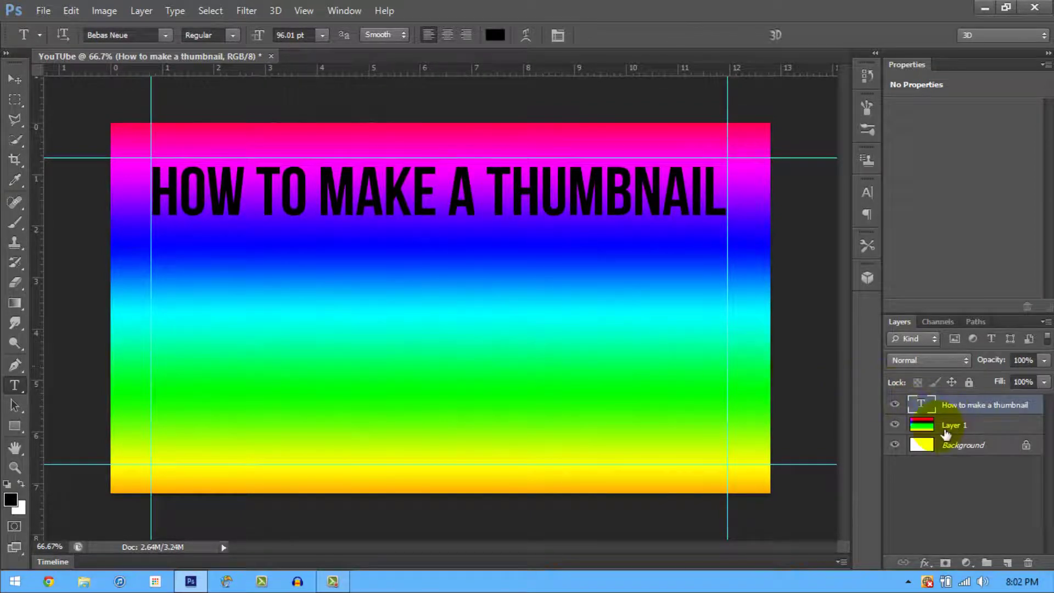
left_click(1007, 563)
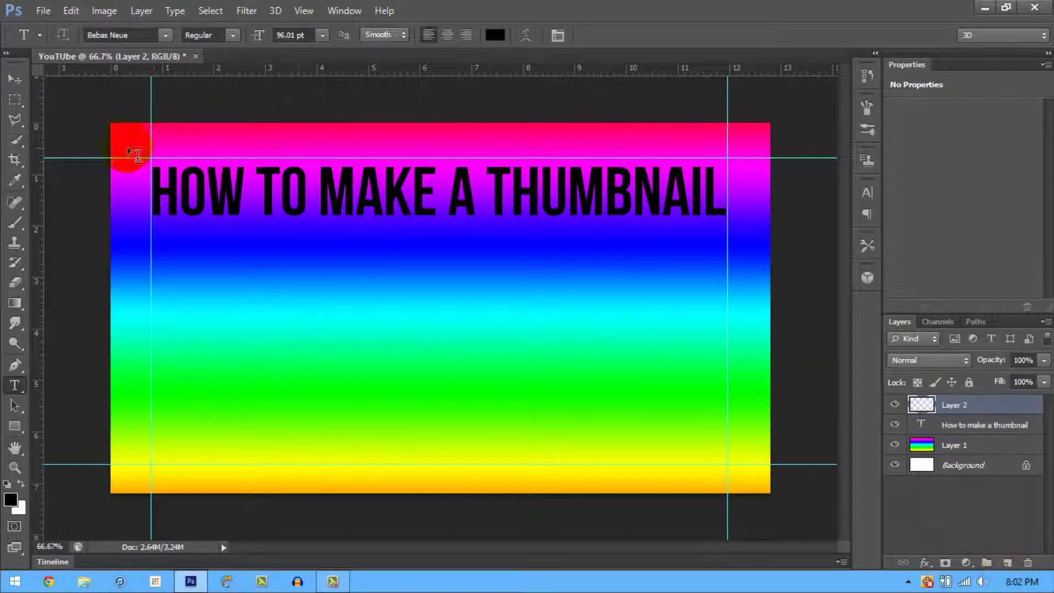
Place the g news image from the Pictures folder into the thumbnail.
left_click(42, 11)
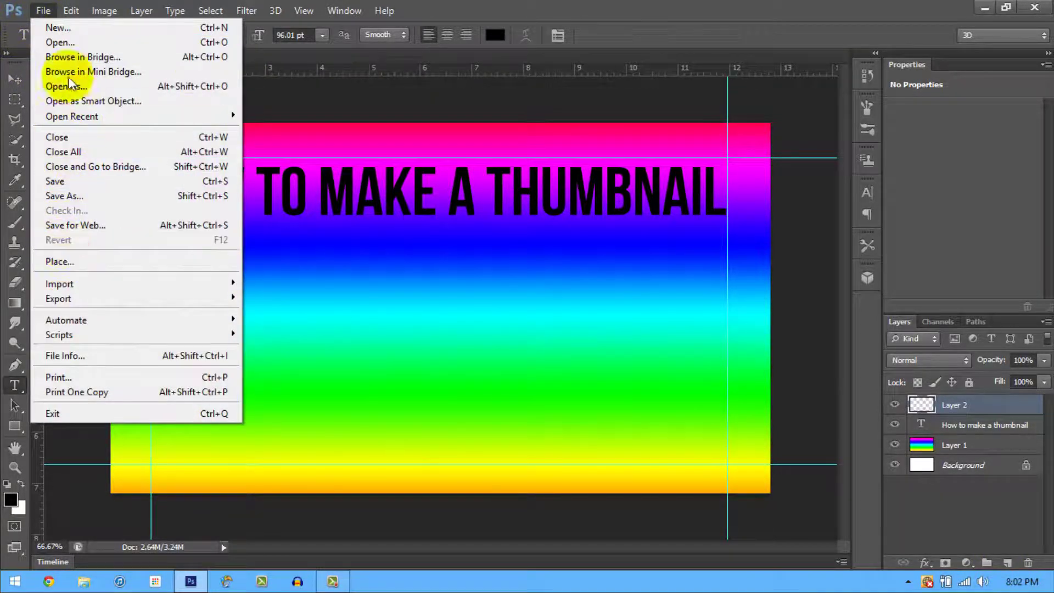
left_click(42, 11)
left_click(42, 11)
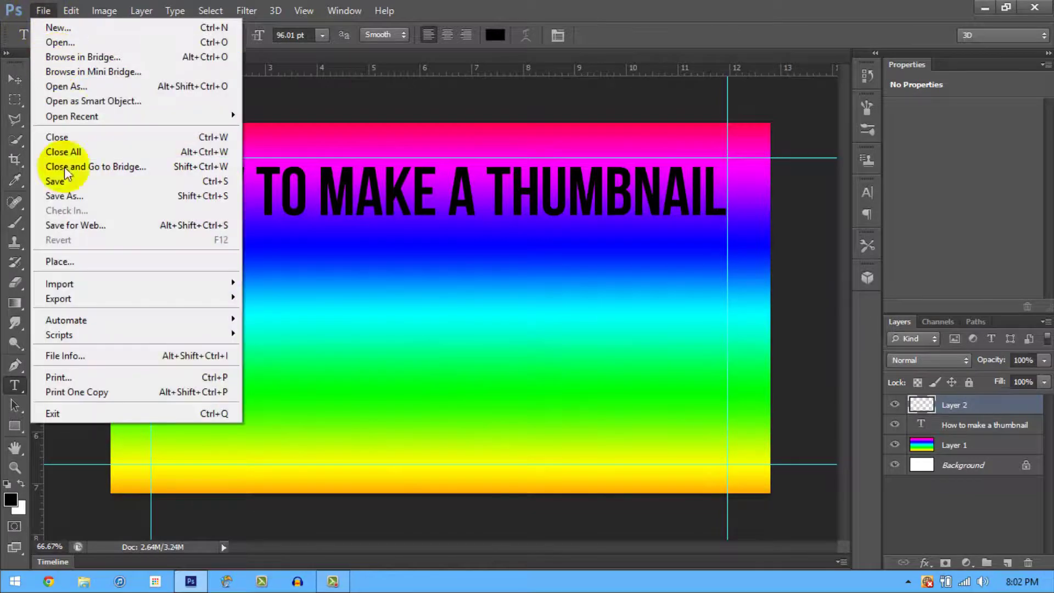
left_click(65, 262)
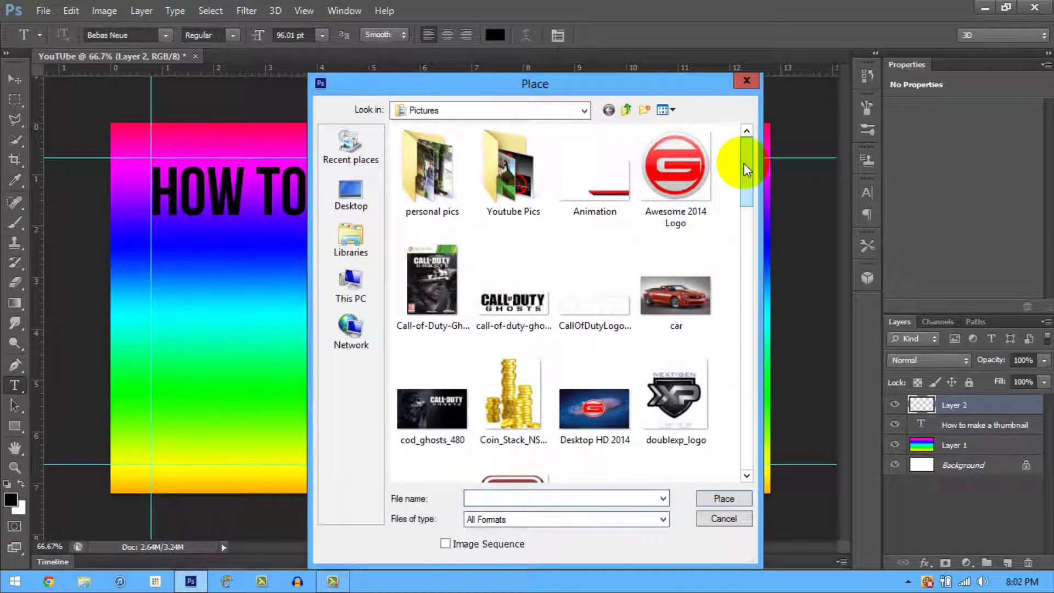
left_click_drag(743, 163, 741, 223)
left_click(677, 228)
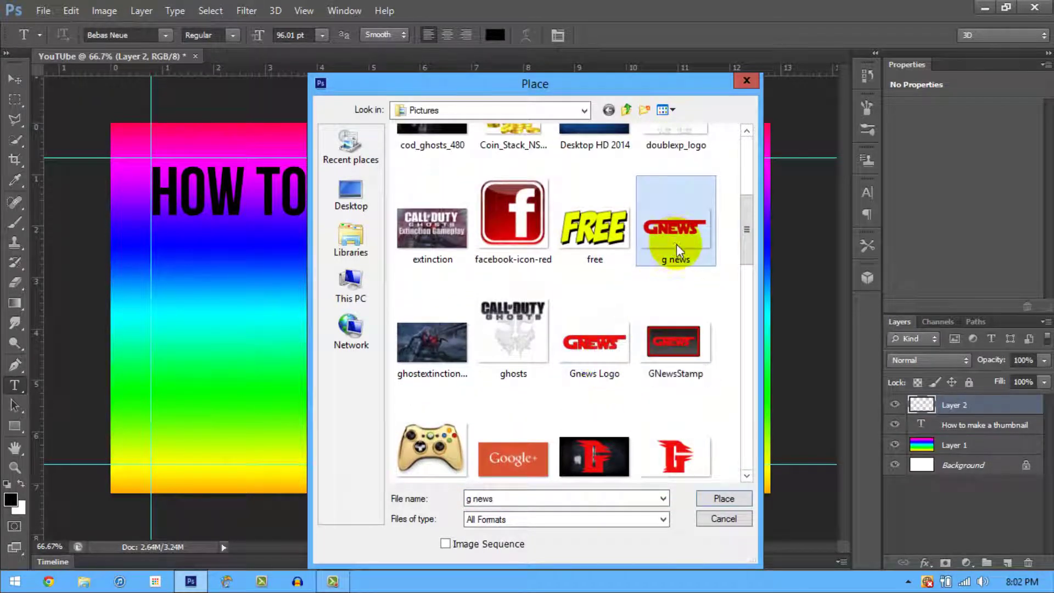
left_click(723, 498)
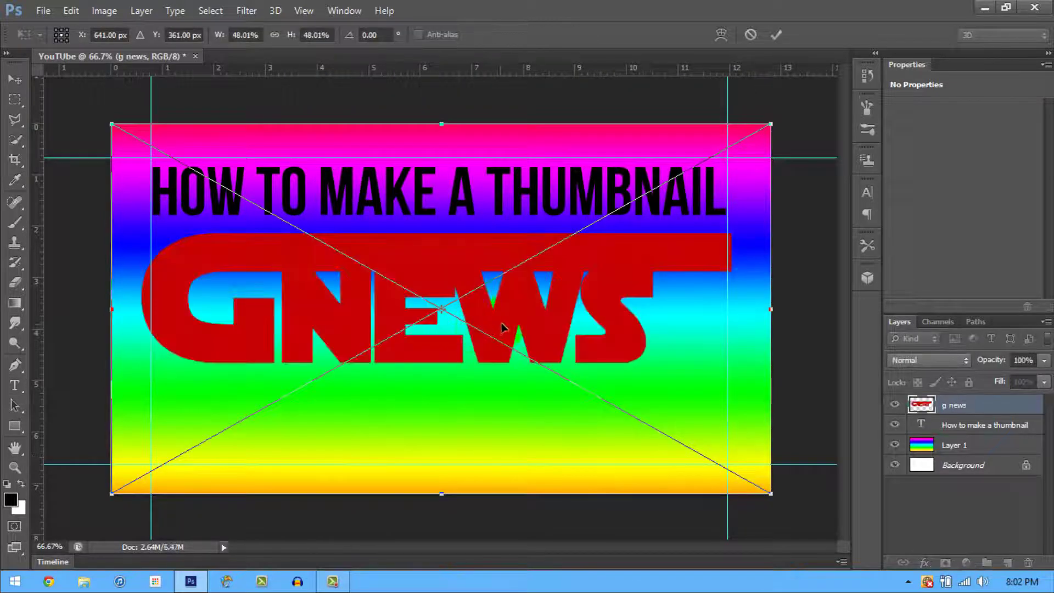
Scale the g news logo to about 27.5% width and 25.6% height, commit it and position it centrally below the title.
left_click_drag(120, 496, 397, 323)
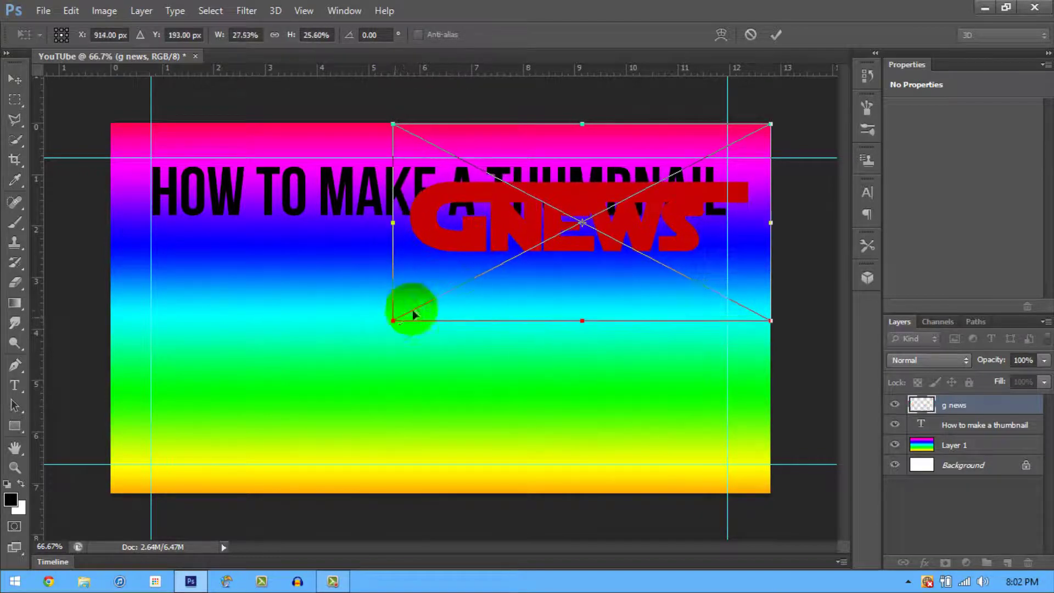
left_click_drag(481, 223, 357, 291)
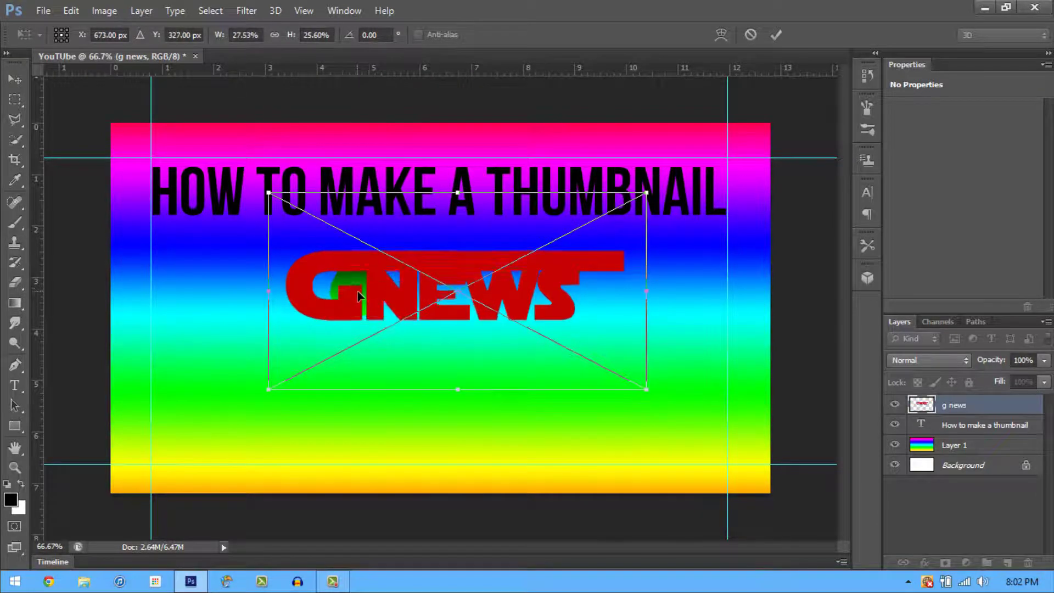
key("Return")
key("t")
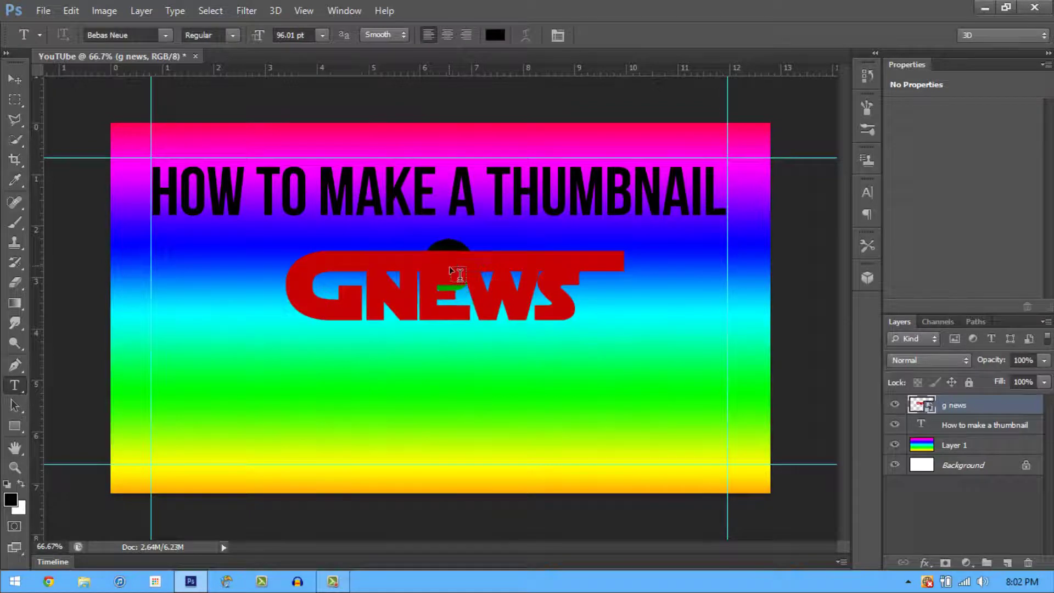
mouse_move(449, 268)
left_mouse_down()
mouse_move(429, 265)
mouse_move(442, 282)
left_mouse_up()
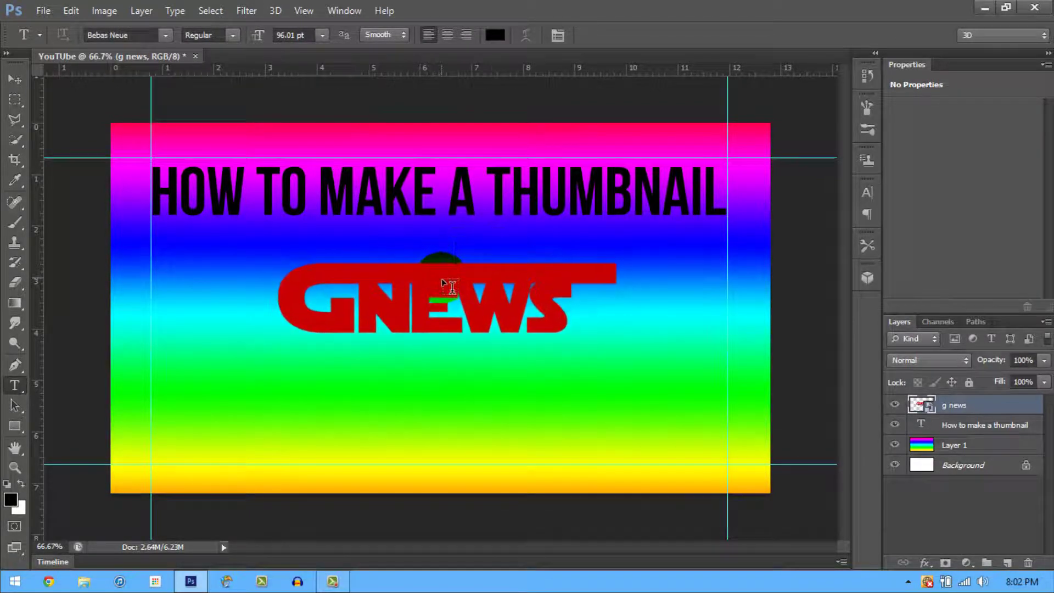
Add a new layer with a text box spanning the vertical guides below the logo, reading TEXT HERE.
left_click(1008, 562)
left_click_drag(153, 364, 734, 465)
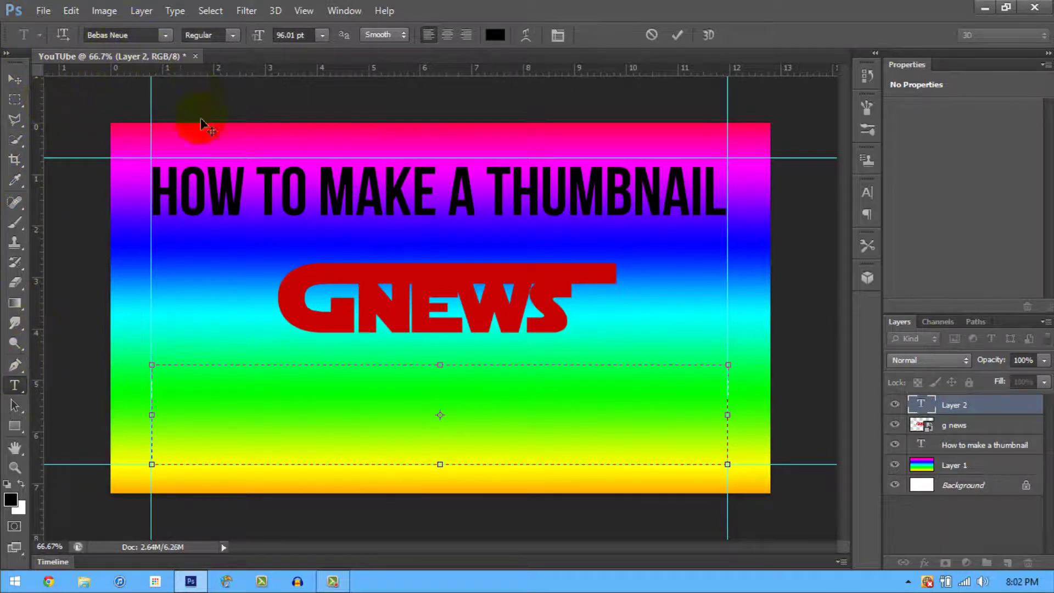
type("TEXT")
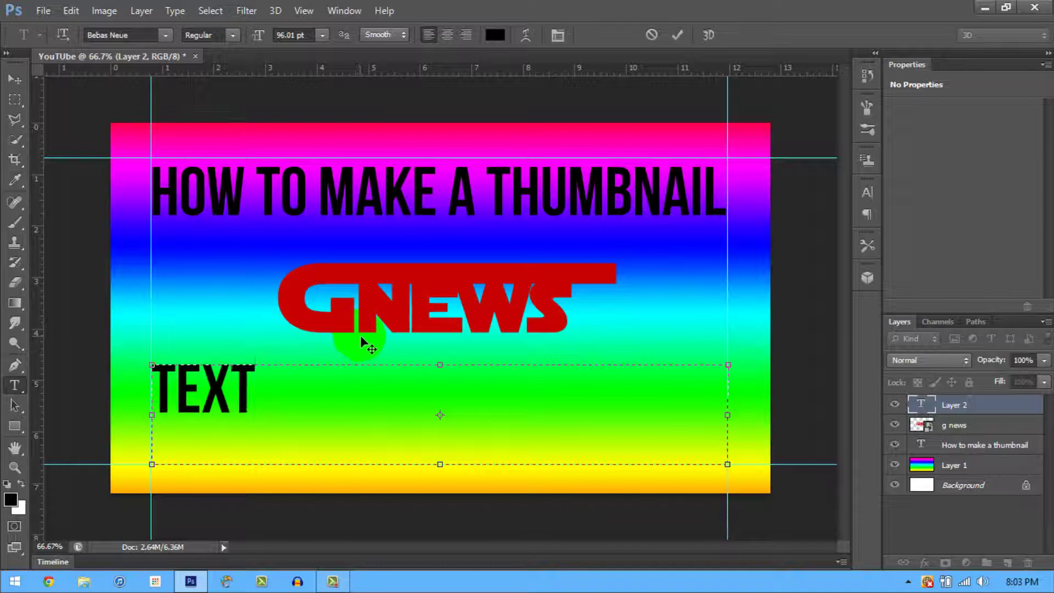
type(" HERE")
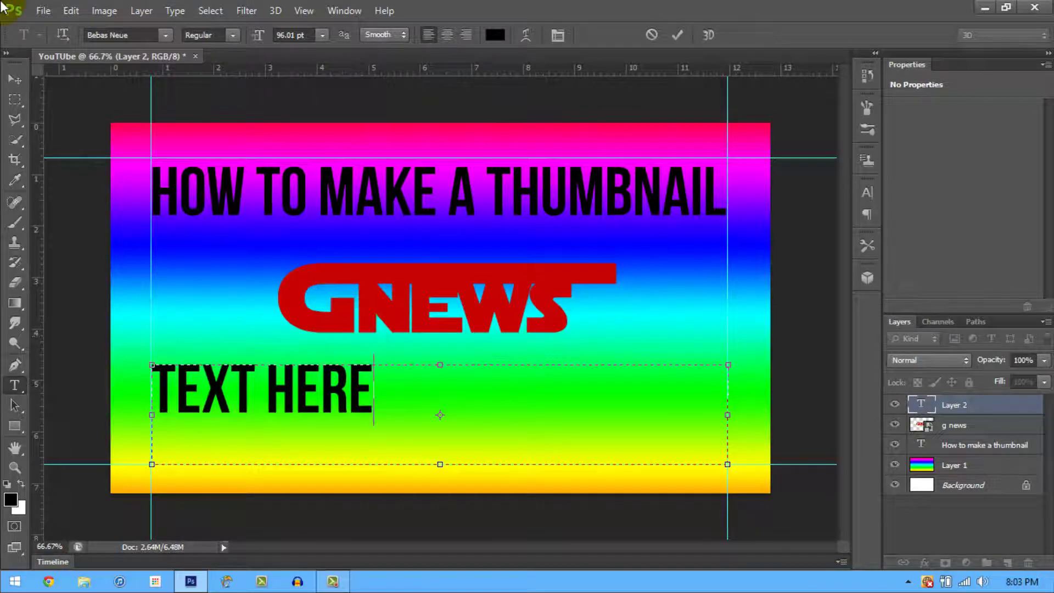
Set the TEXT HERE font size to 187.01 pt, commit it and move the text to the horizontal centre below the logo.
left_click_drag(373, 387, 162, 387)
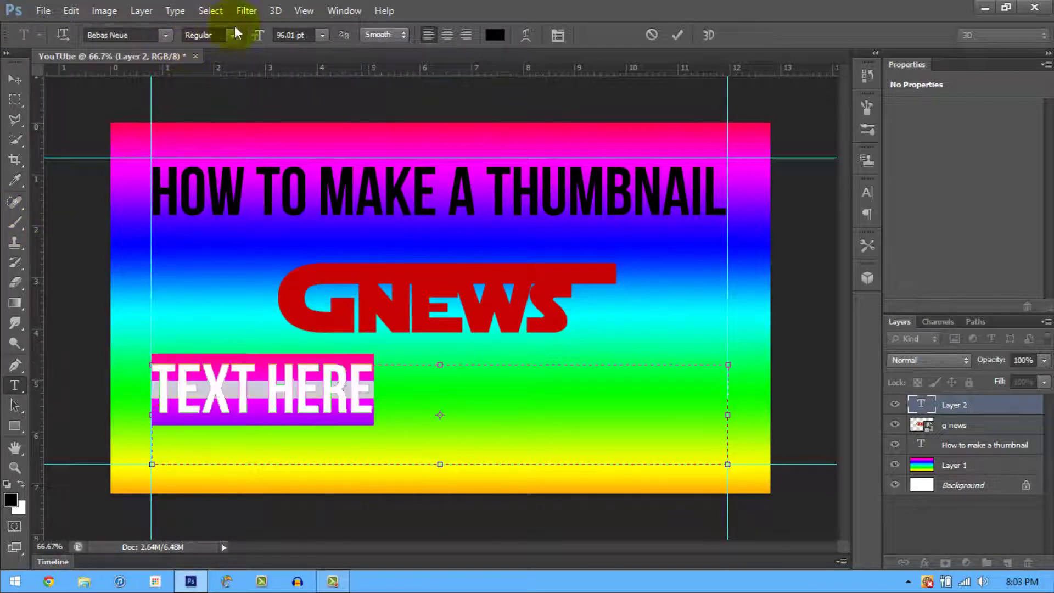
left_click_drag(275, 42, 338, 62)
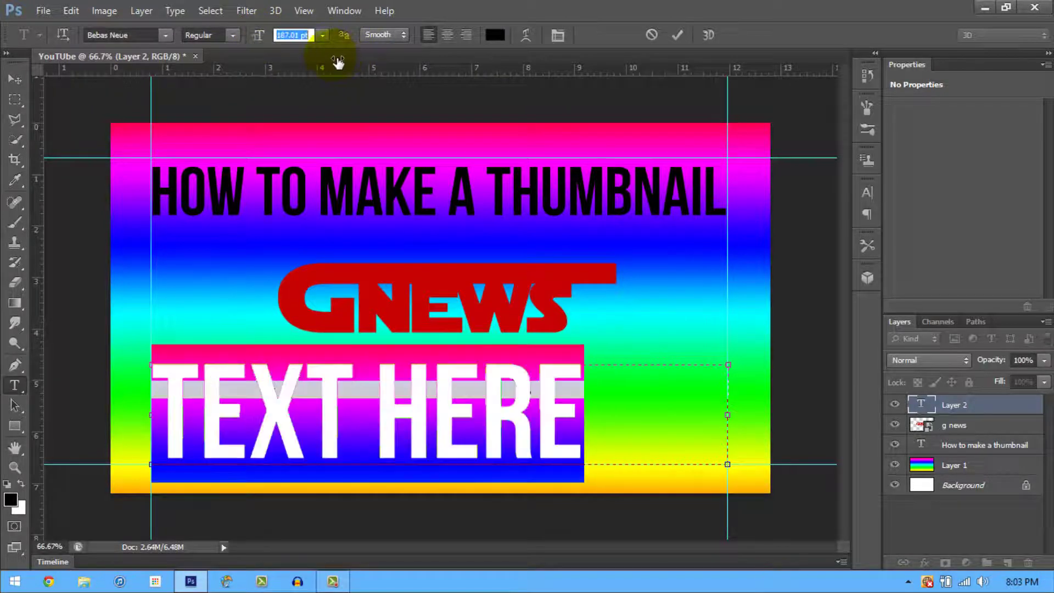
left_click(983, 426)
left_click(1000, 411)
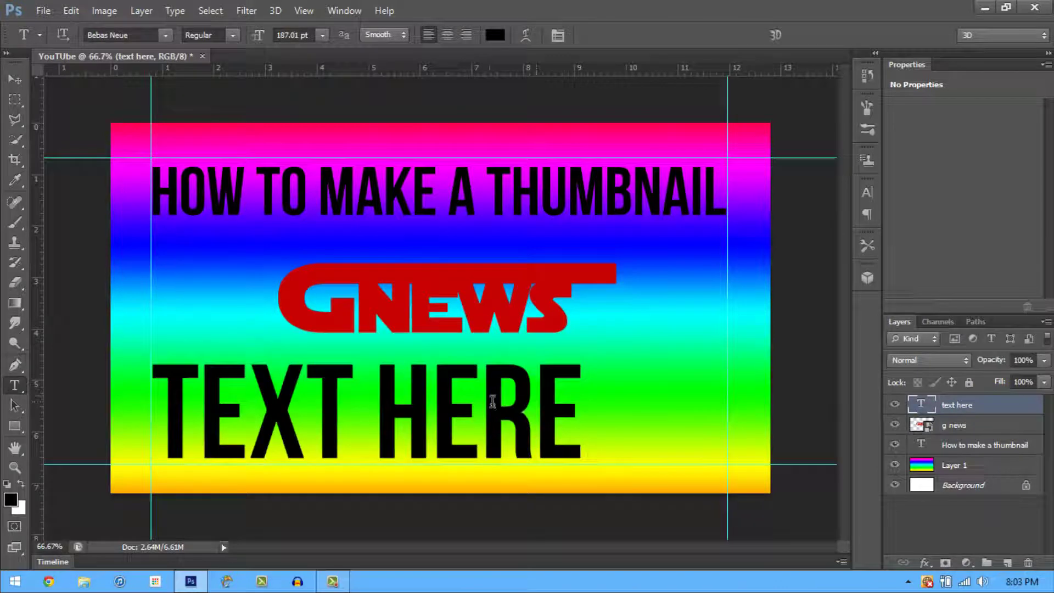
left_click_drag(510, 399, 579, 394)
Select the g news layer and move the logo slightly up and to the left.
left_click(501, 273)
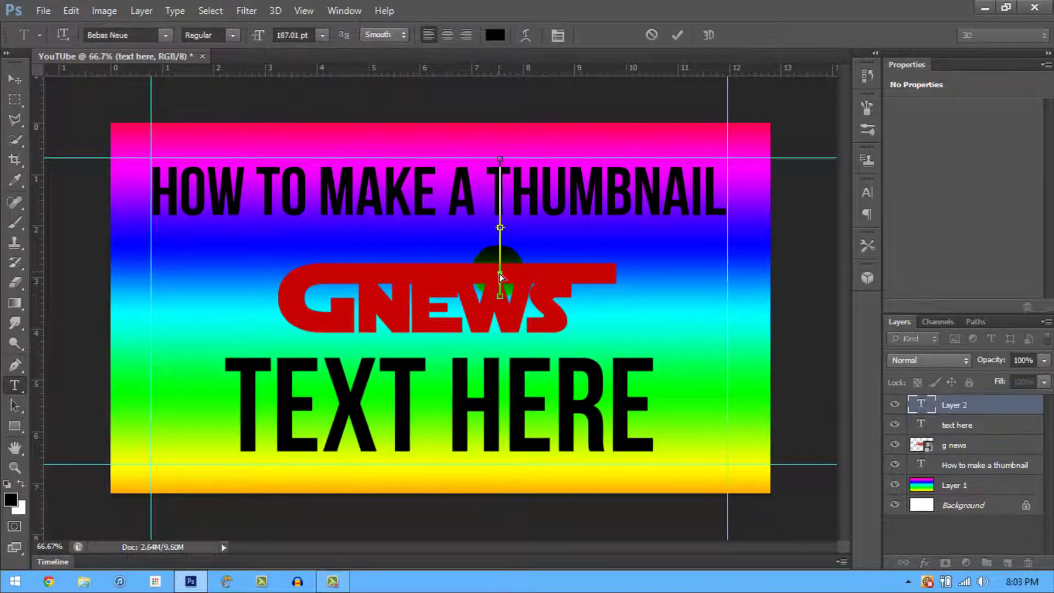
left_click(1000, 409)
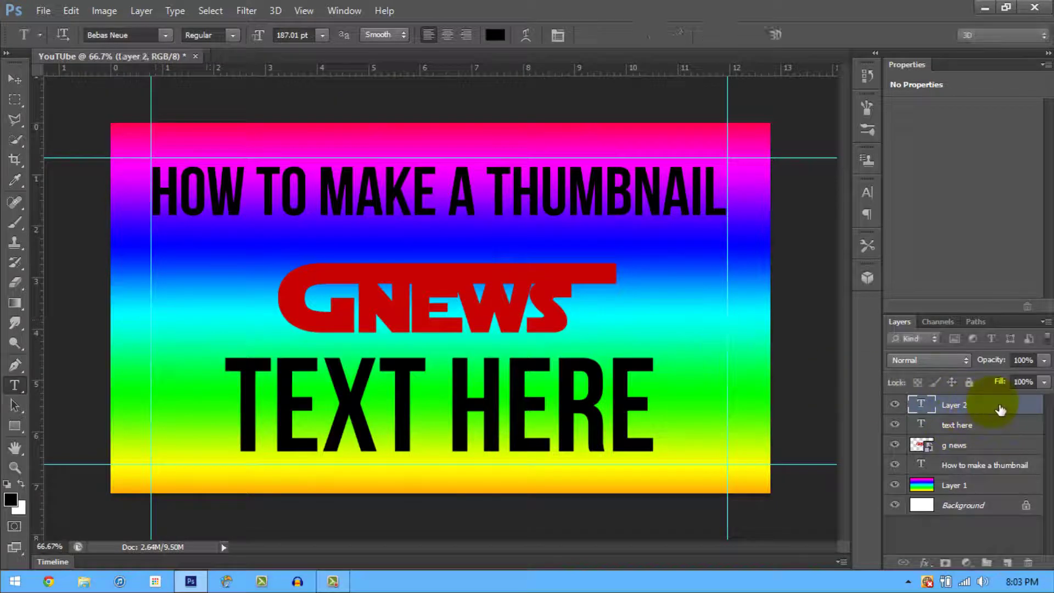
left_click(1002, 426)
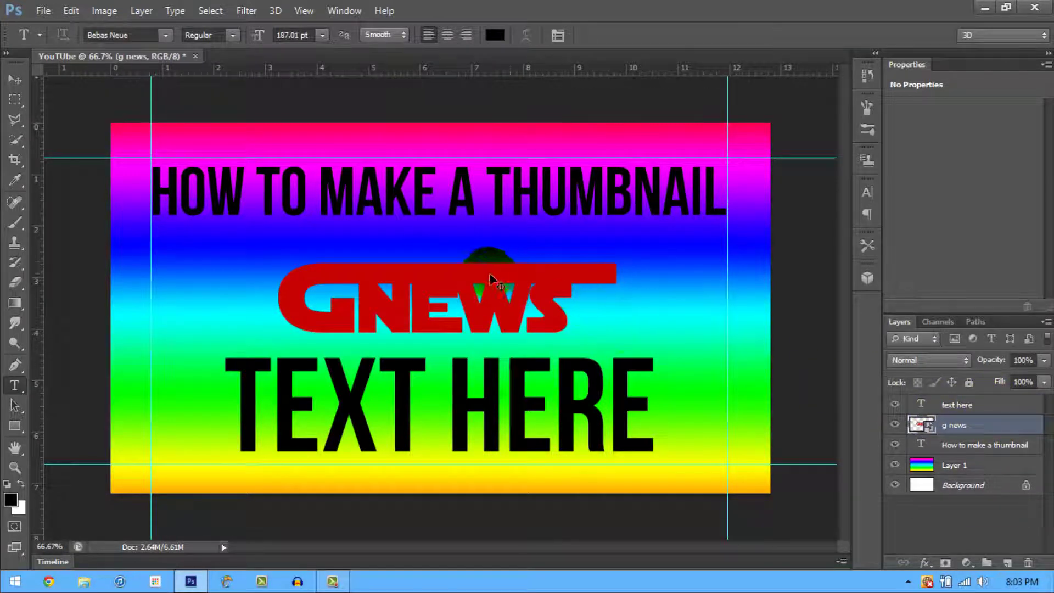
left_click_drag(490, 278, 476, 265)
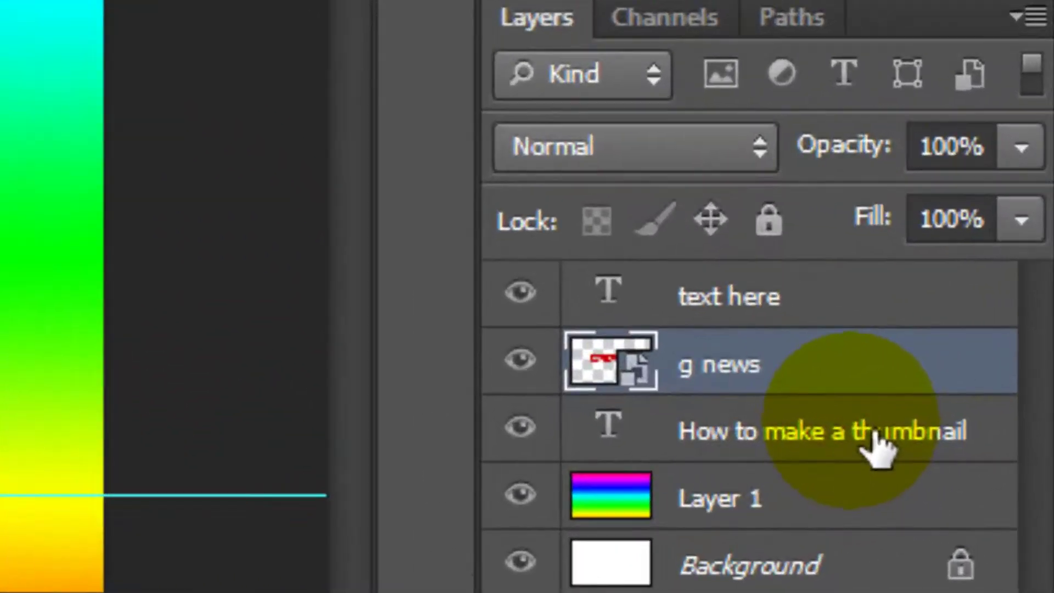
Open the Layer Style settings of the How to make a thumbnail text layer, leaving its name as it is.
double_click(1003, 446)
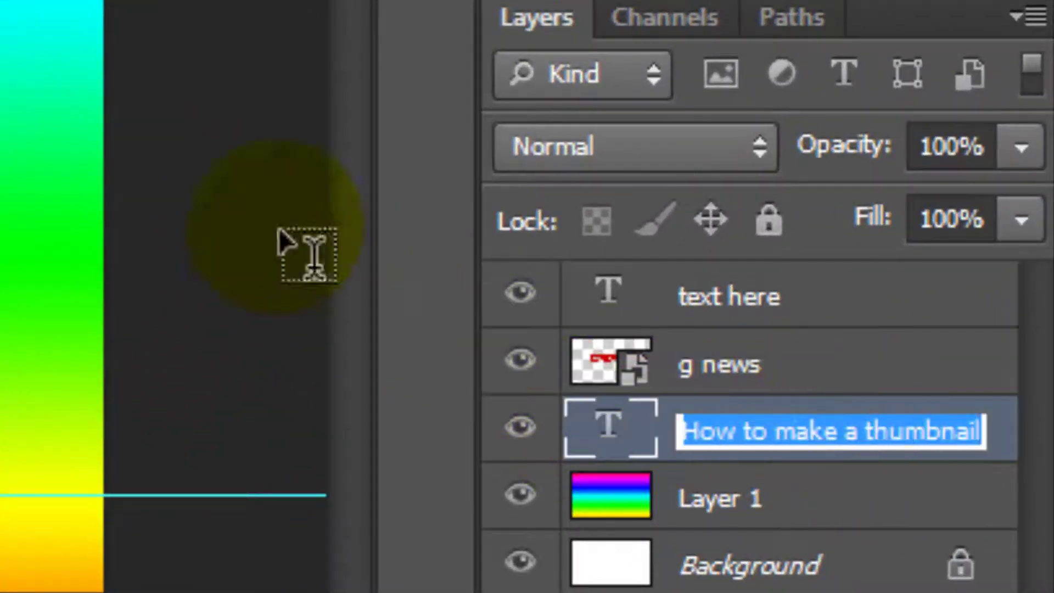
left_click(985, 379)
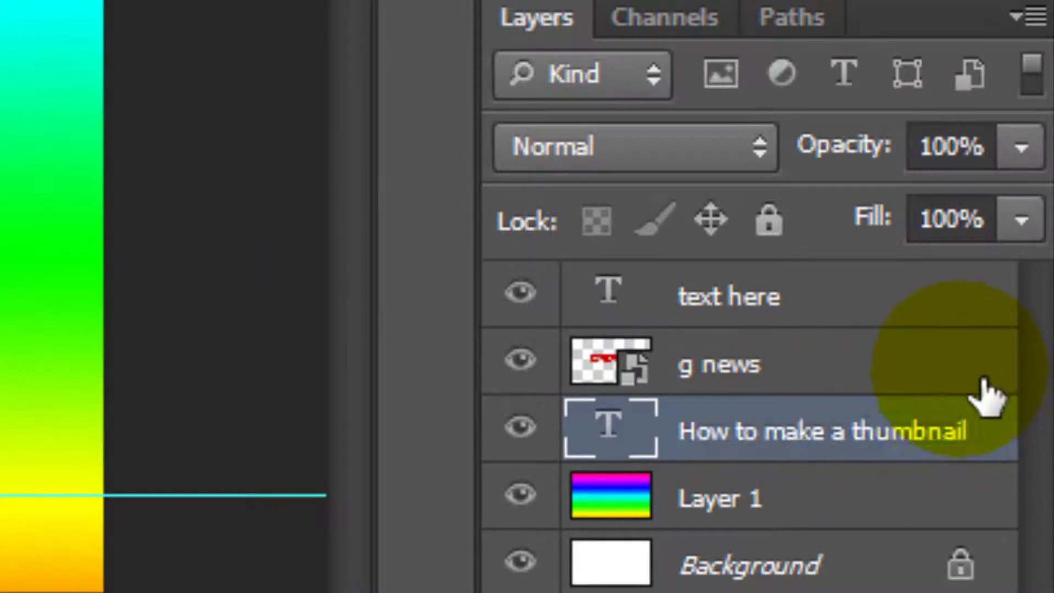
left_click(988, 379)
left_click(1015, 447)
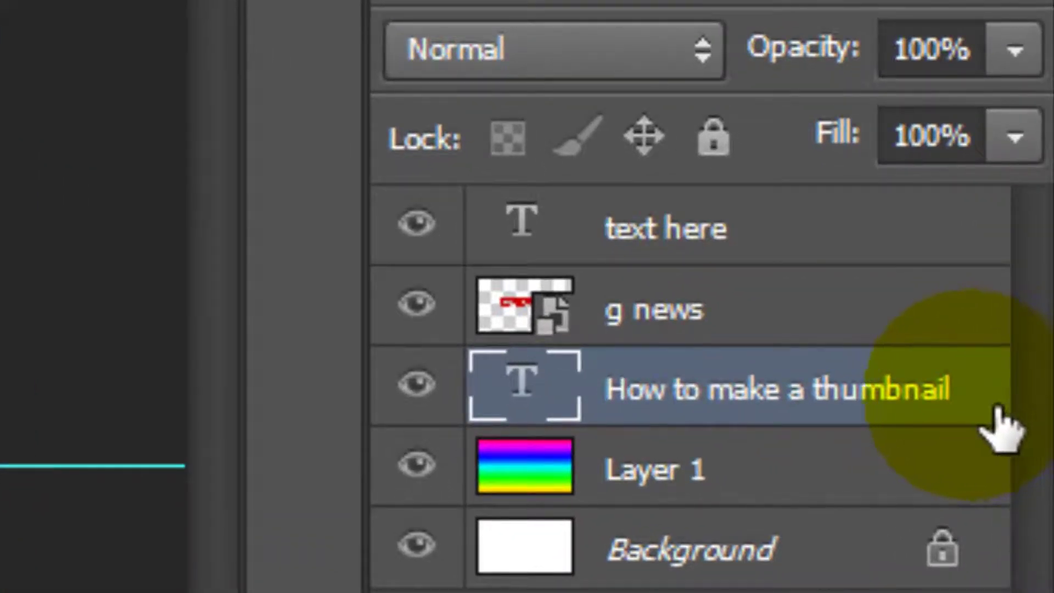
double_click(1004, 428)
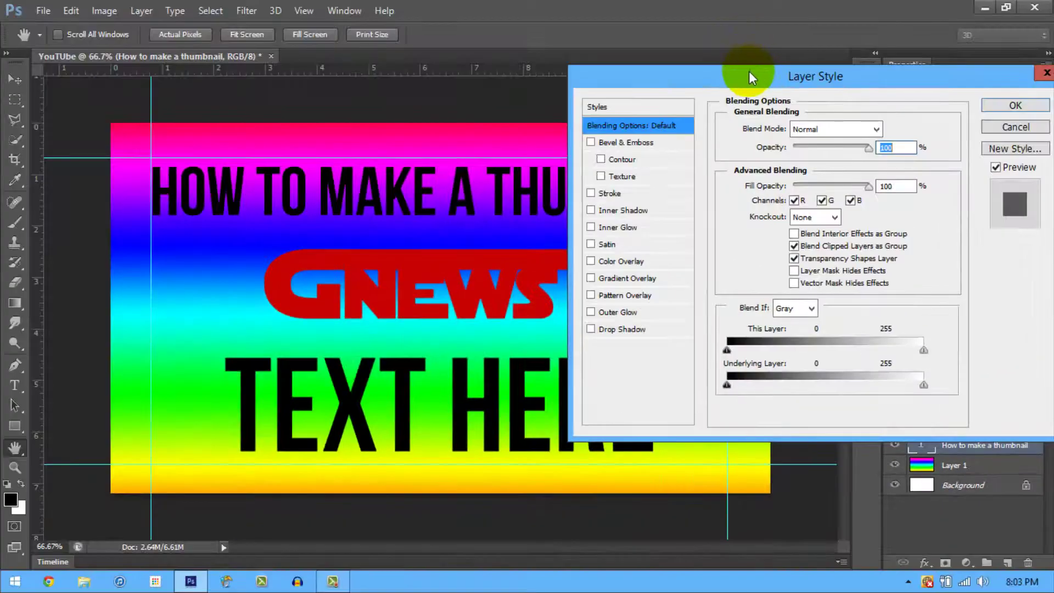
mouse_move(749, 70)
left_mouse_down()
mouse_move(664, 81)
mouse_move(745, 90)
left_mouse_up()
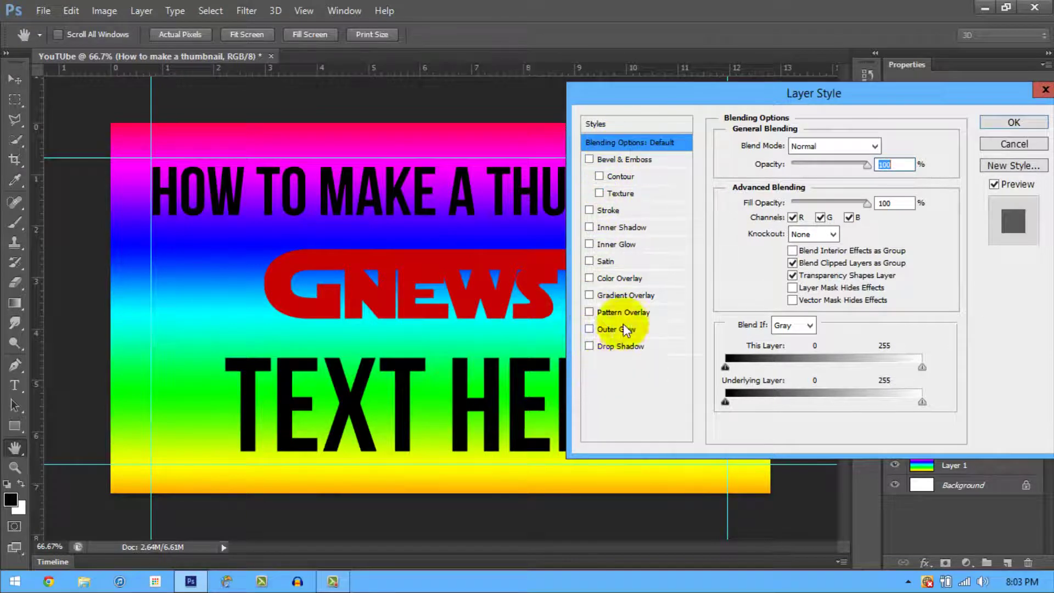
Enable Drop Shadow, Outer Glow and Gradient Overlay on the title text.
left_click(589, 346)
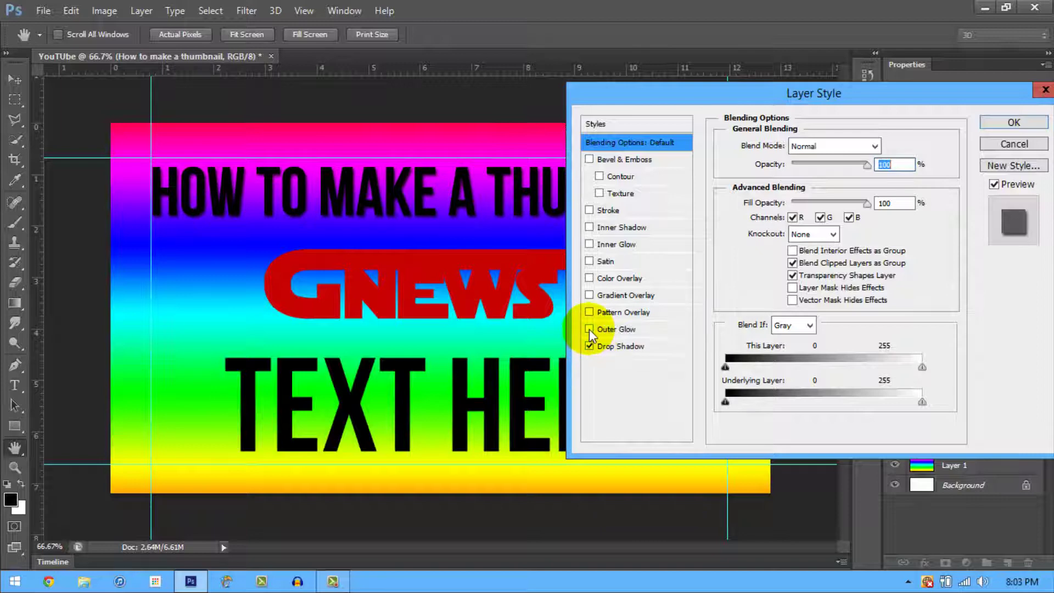
left_click(589, 328)
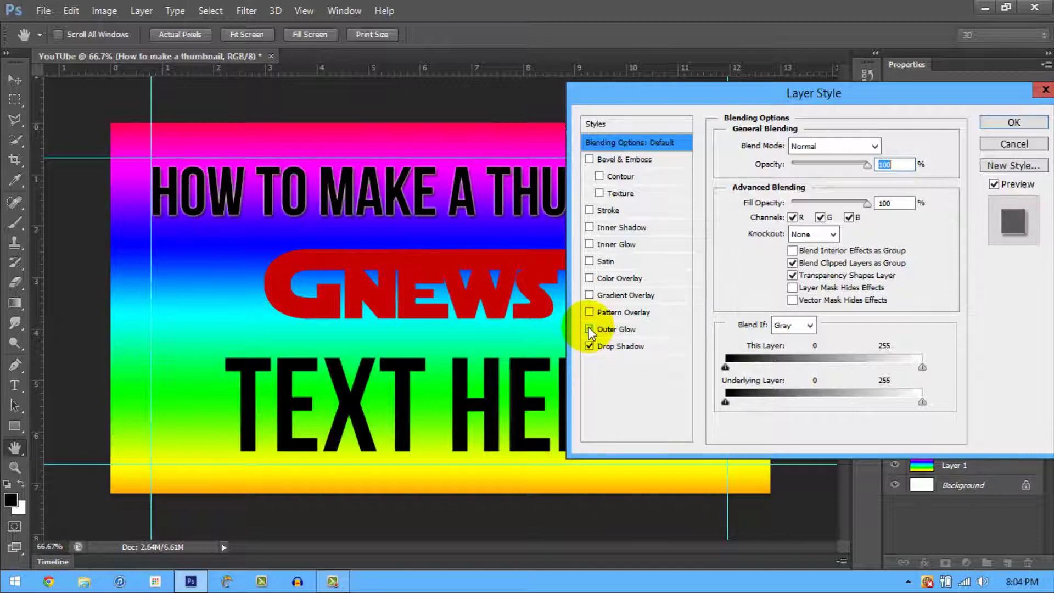
left_click(589, 296)
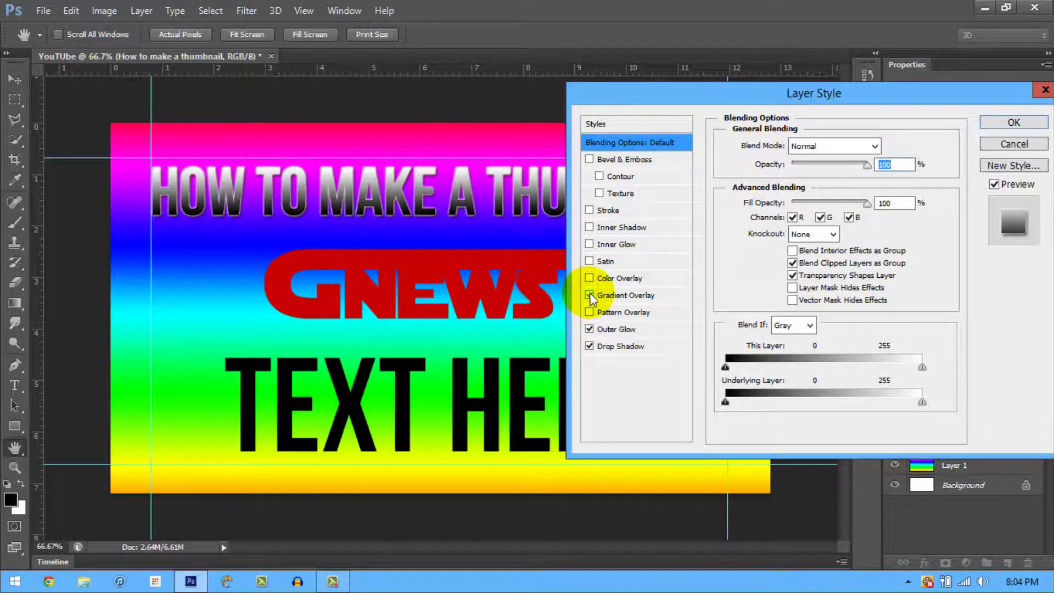
Keep the black-to-white gradient for the title's Gradient Overlay and set its style to Reflected.
left_click(655, 296)
left_click(848, 183)
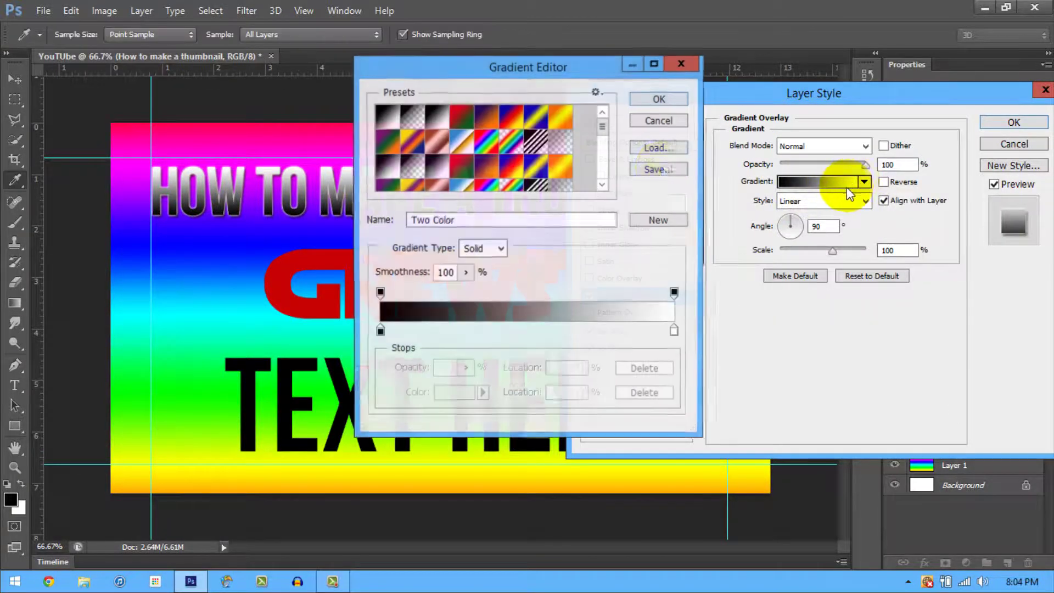
left_click(659, 98)
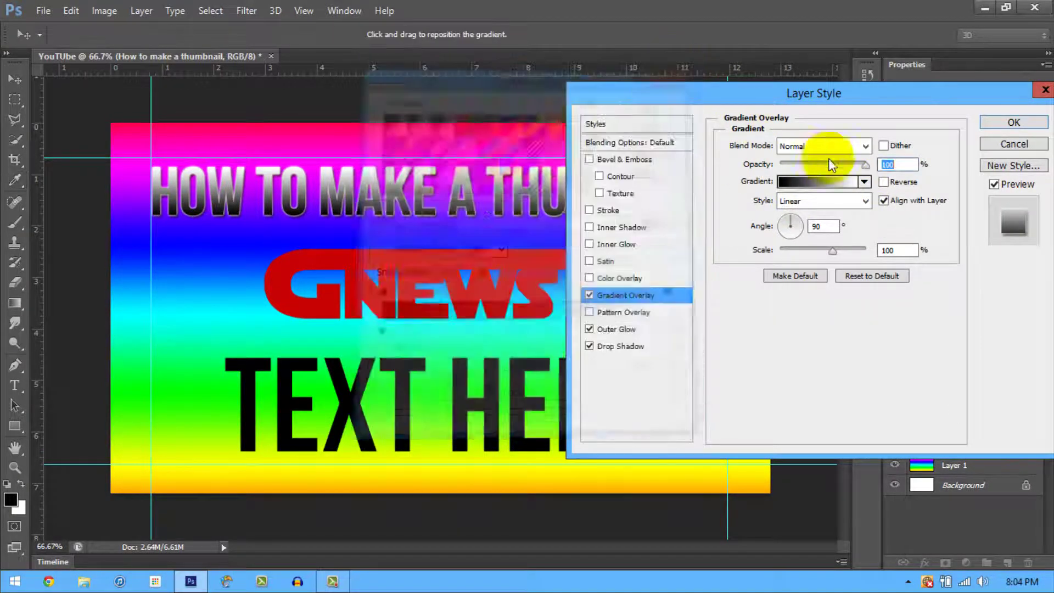
left_click(859, 201)
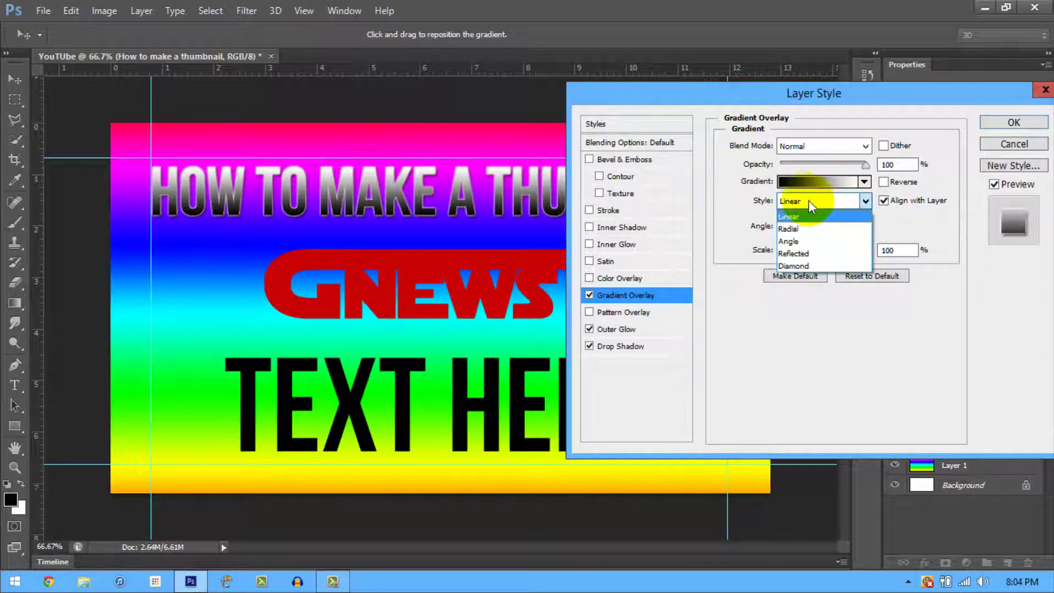
left_click(802, 252)
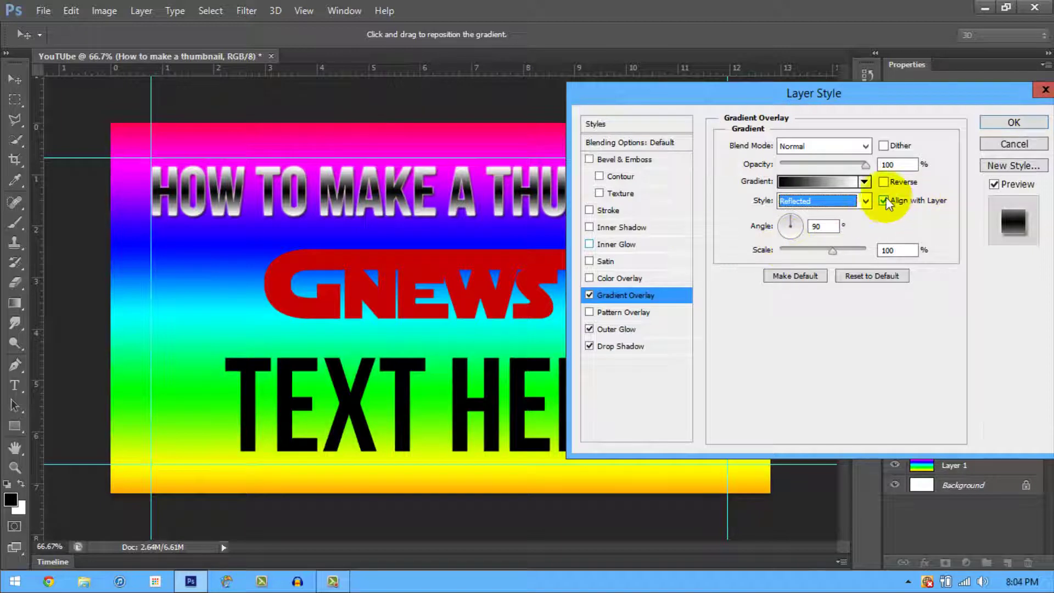
Apply Satin, Inner Glow, Inner Shadow, Stroke and Bevel & Emboss with Contour and Texture to the title text, leaving Color Overlay off.
left_click(589, 278)
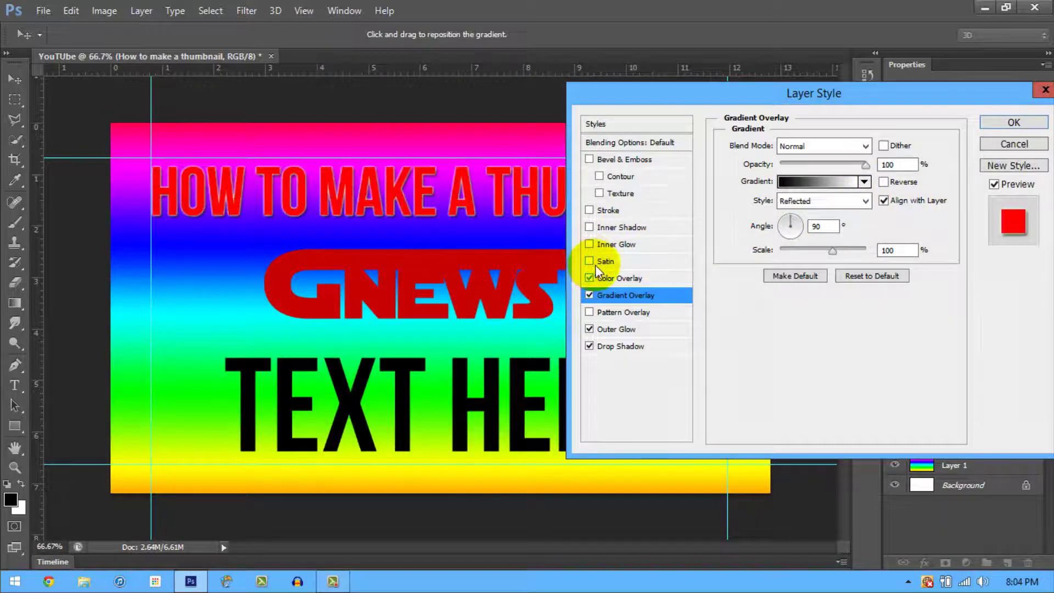
left_click(587, 276)
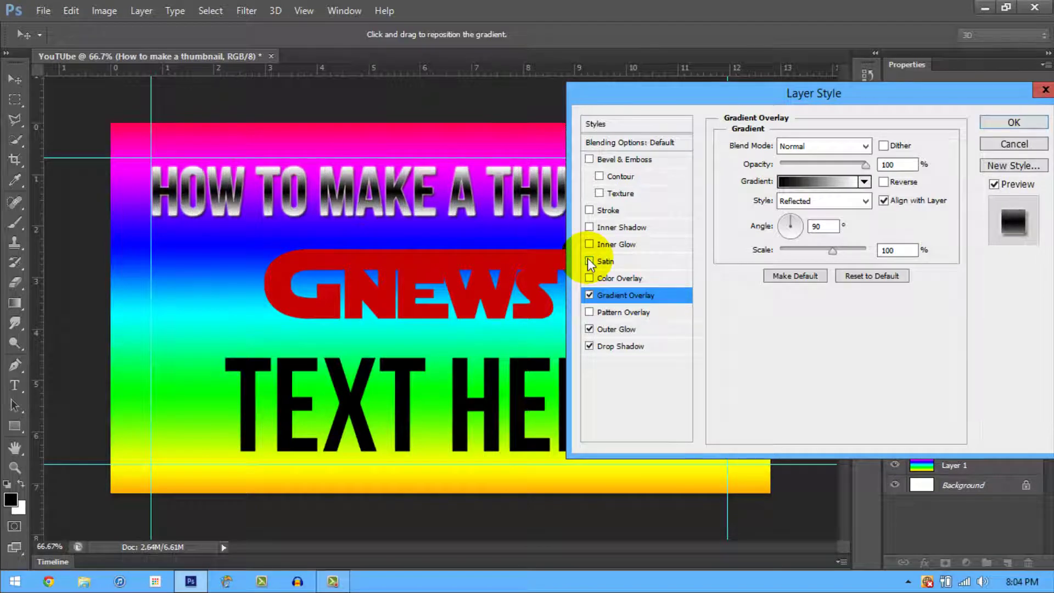
left_click(589, 261)
left_click(590, 243)
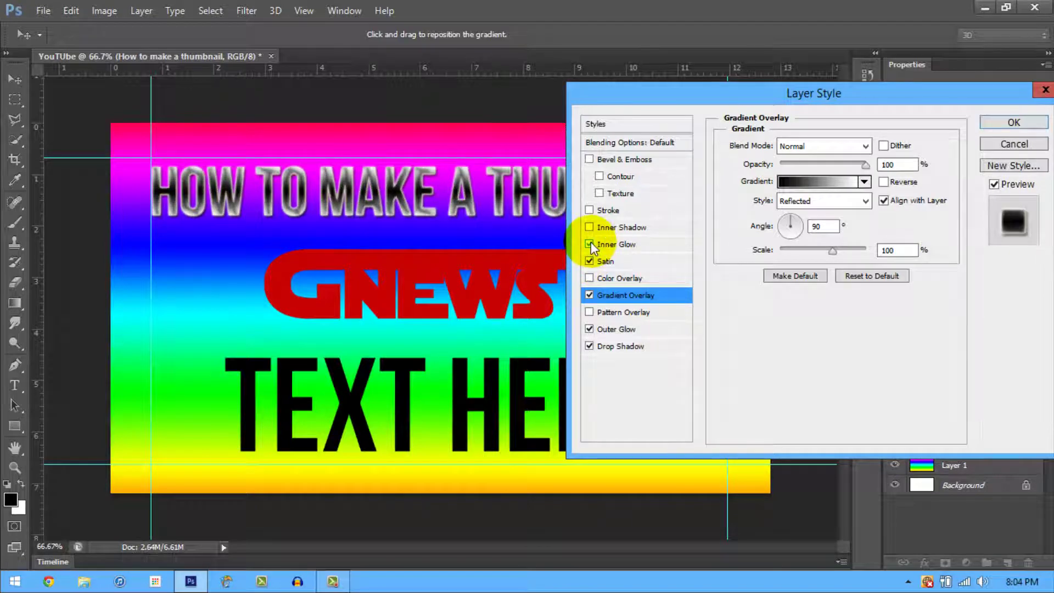
left_click(589, 211)
left_click(590, 159)
left_click(598, 176)
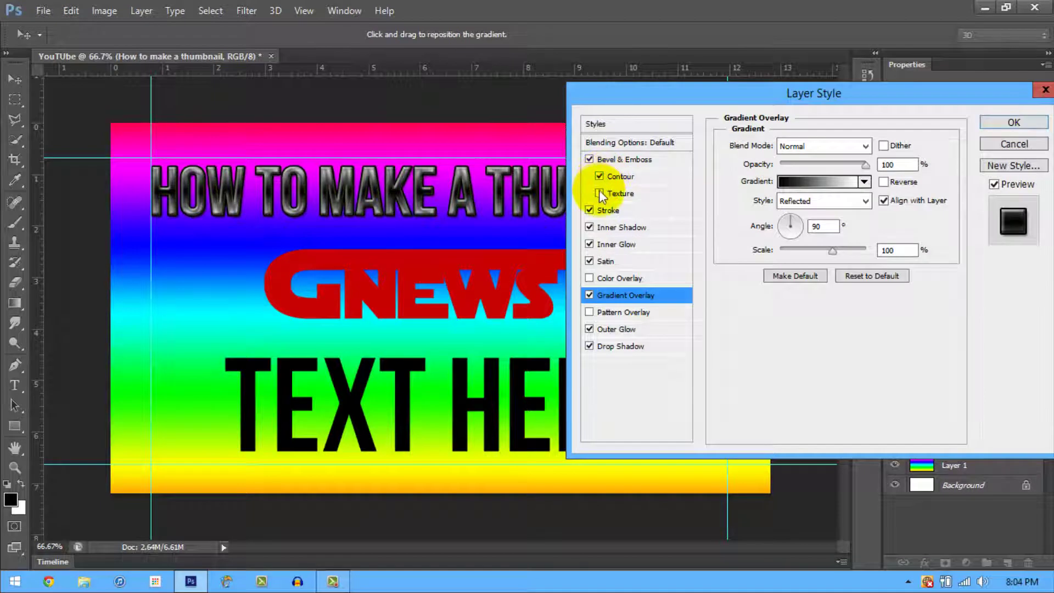
left_click(599, 194)
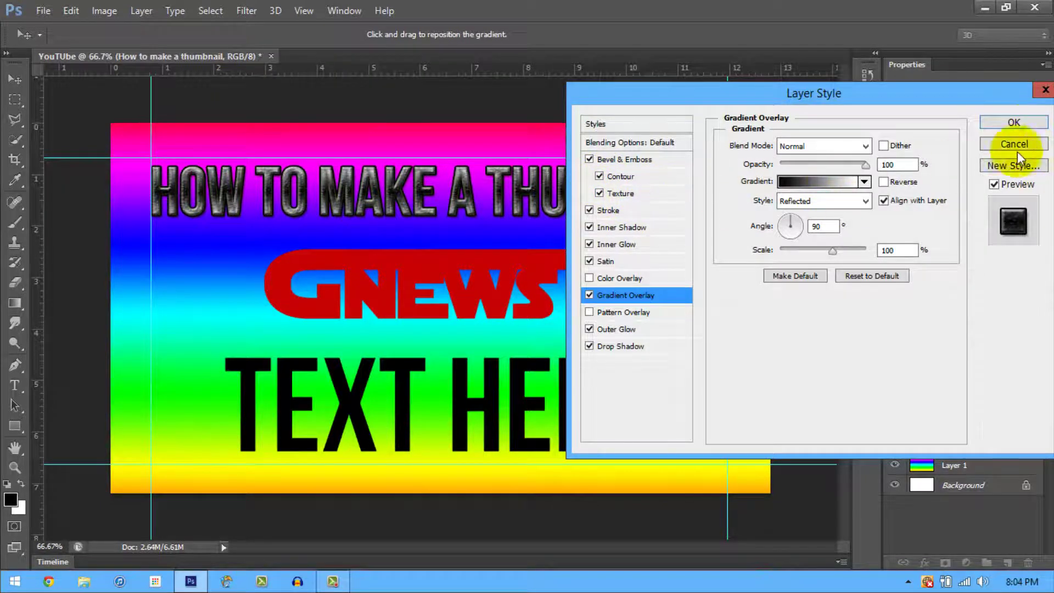
left_click(1002, 123)
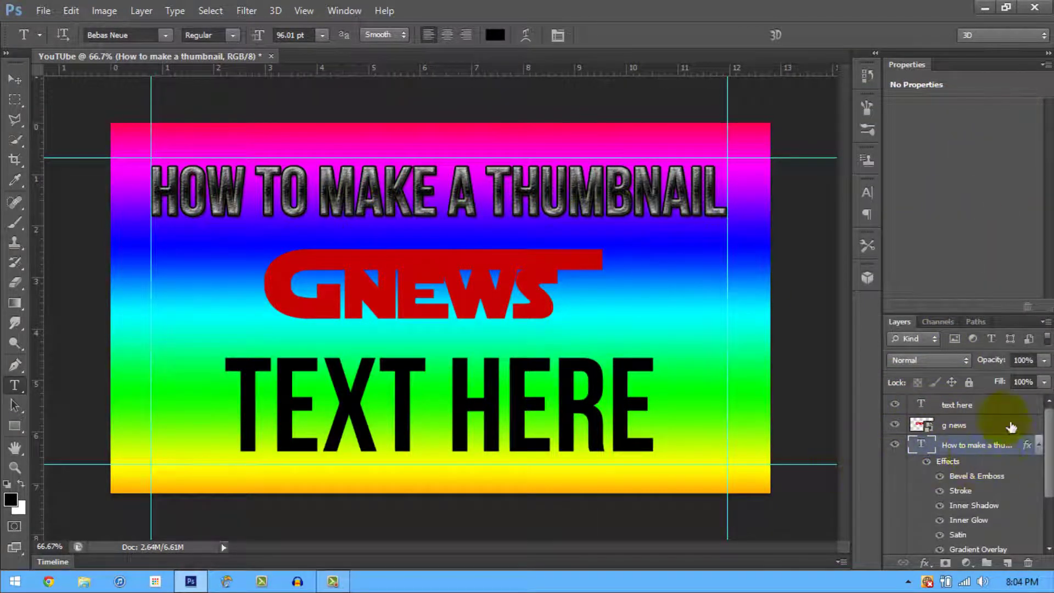
Create a new 3D extrusion from the text here layer.
scroll(1049, 439, "down", 3)
scroll(1032, 433, "up", 3)
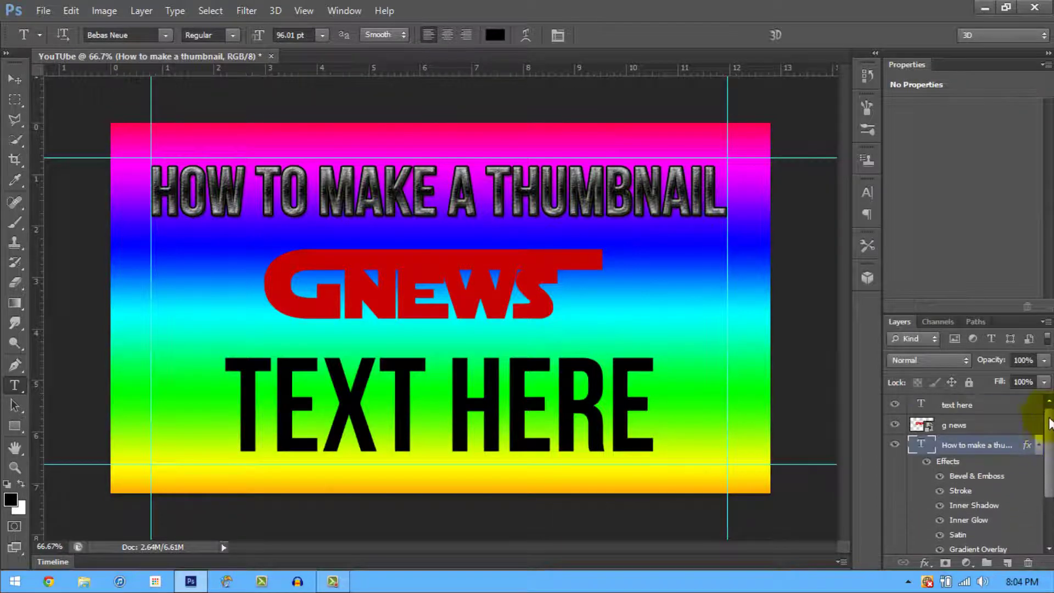
left_click(985, 409)
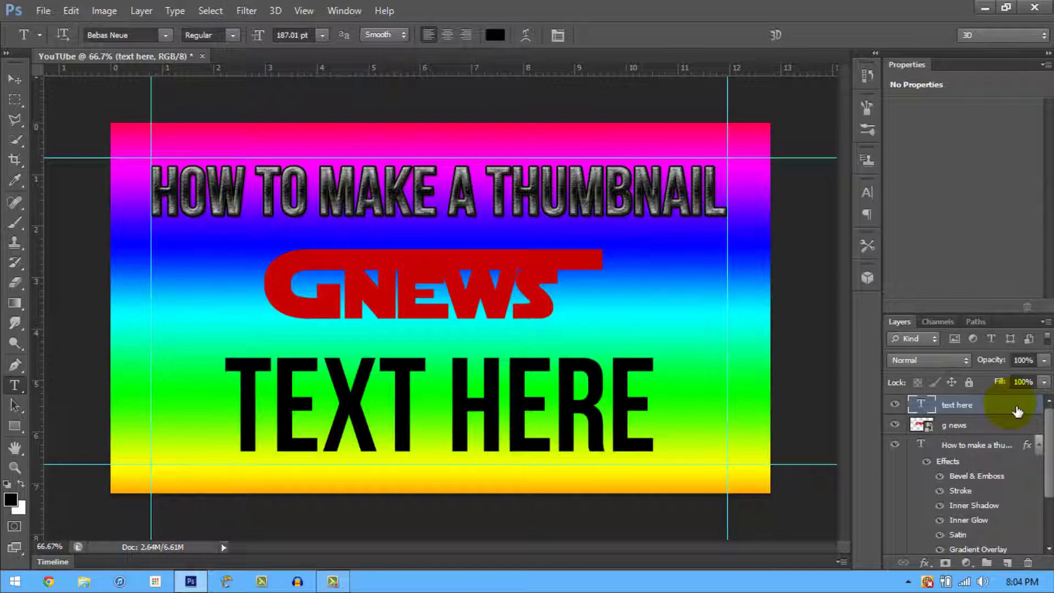
left_click(662, 403)
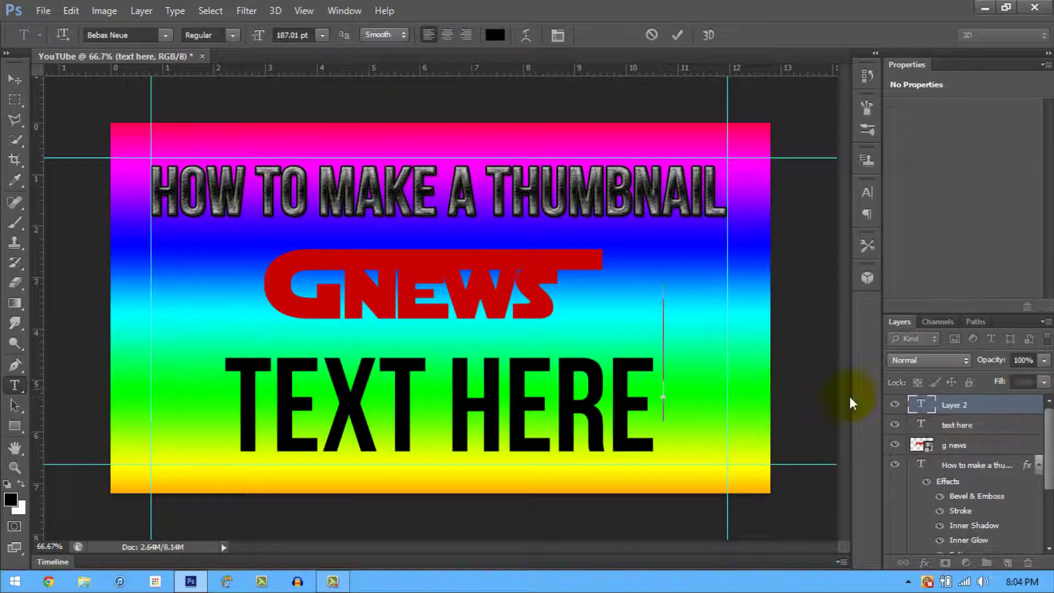
left_click(999, 415)
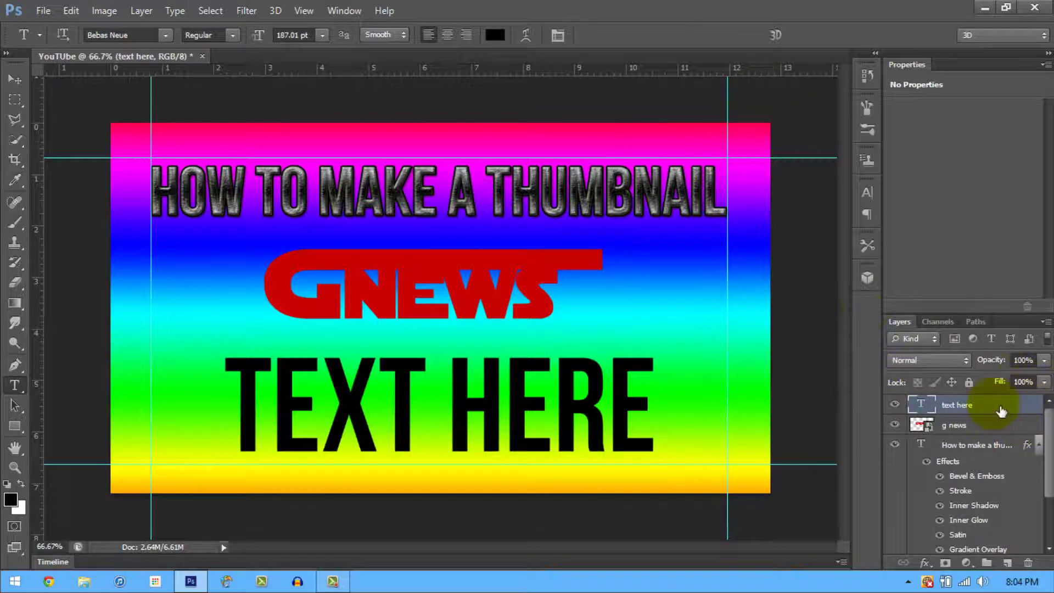
right_click(991, 403)
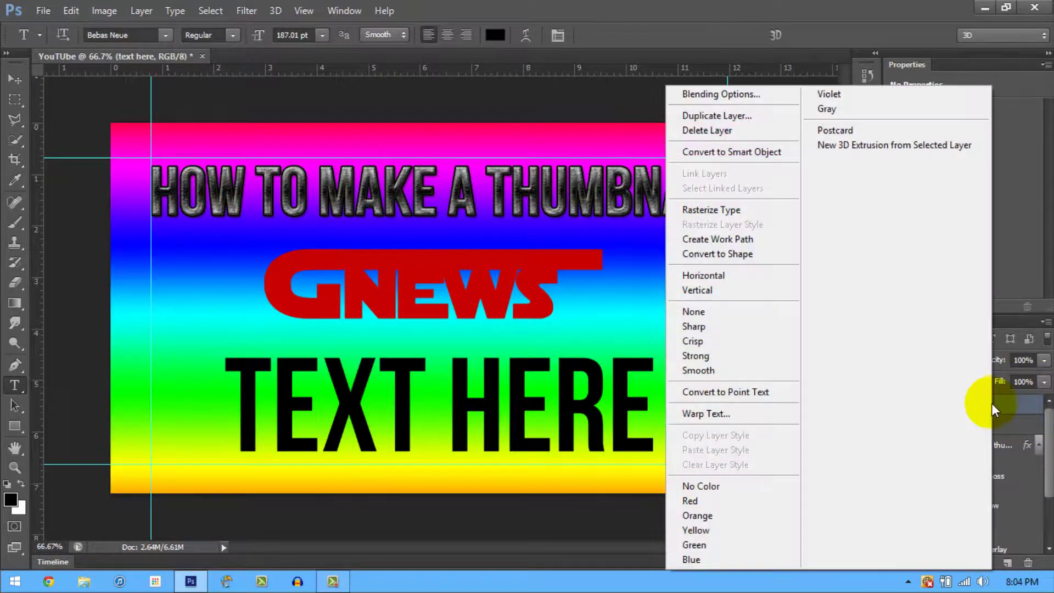
left_click(861, 146)
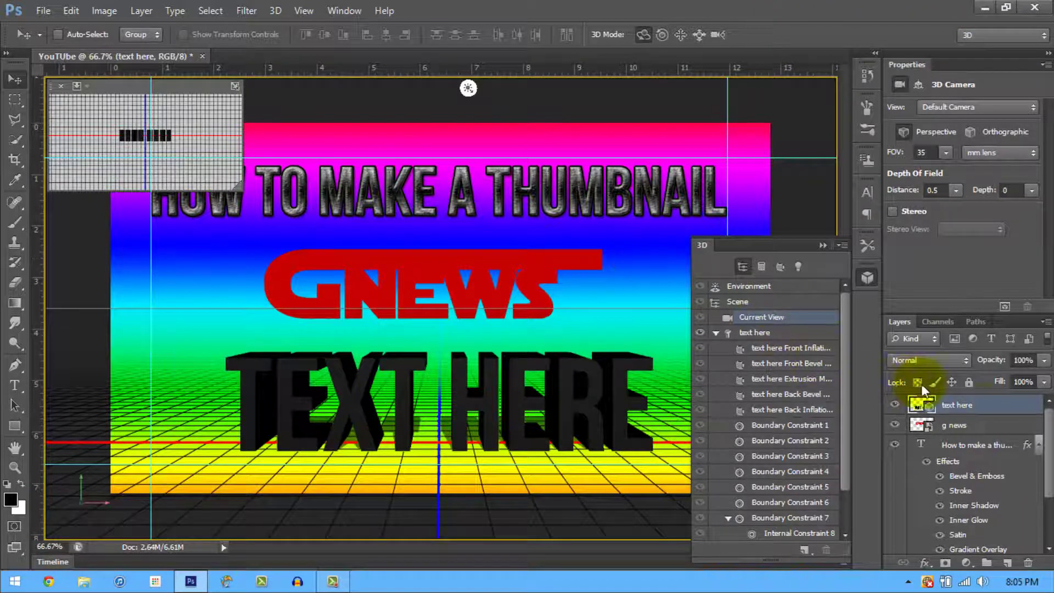
Select the g news layer and collapse the 3D panel.
left_click(997, 431)
left_click(996, 432)
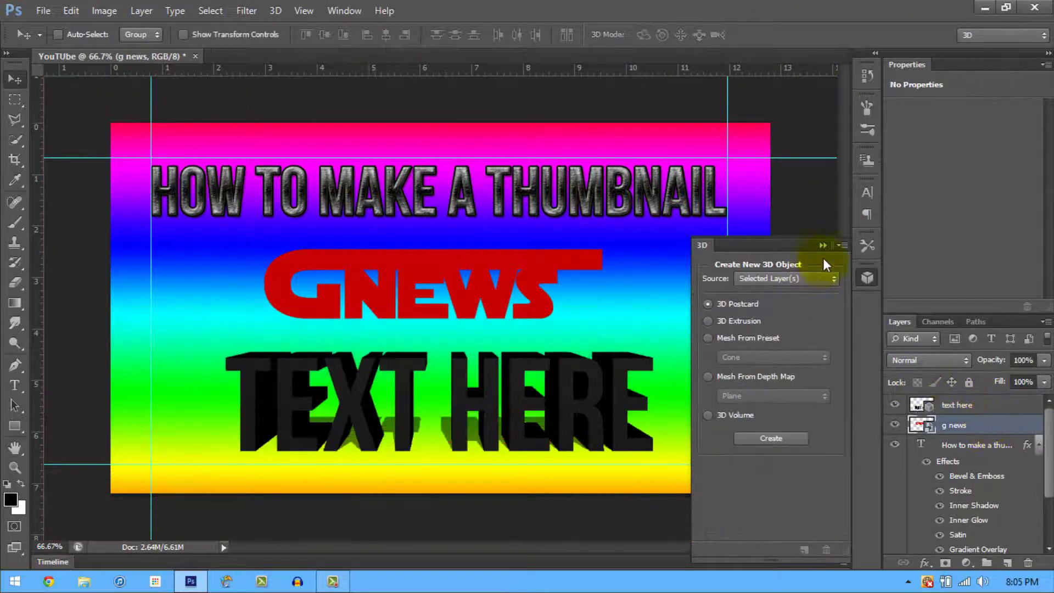
left_click(835, 244)
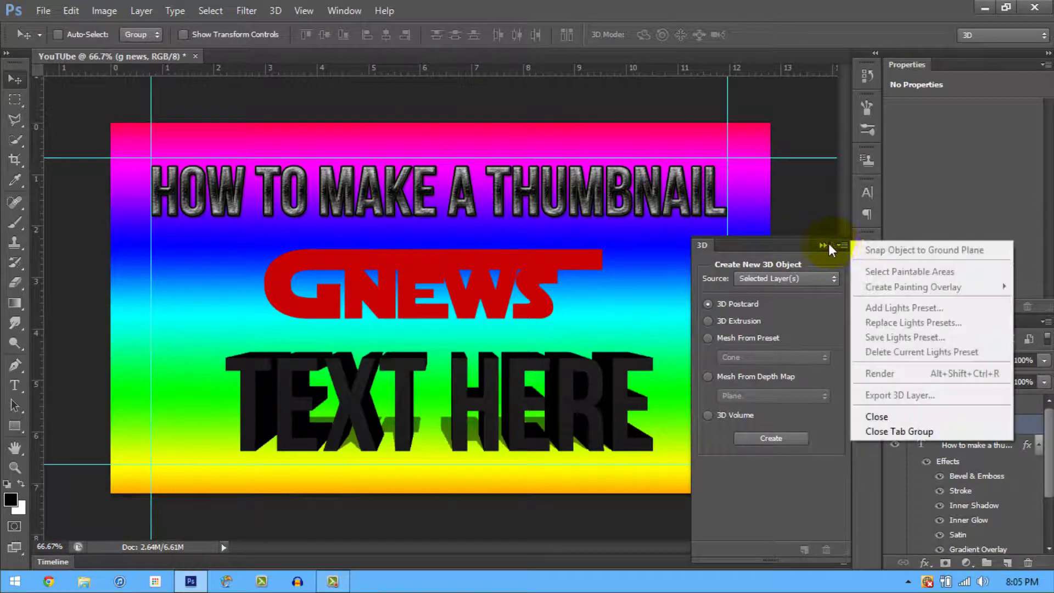
left_click(824, 243)
left_click(822, 245)
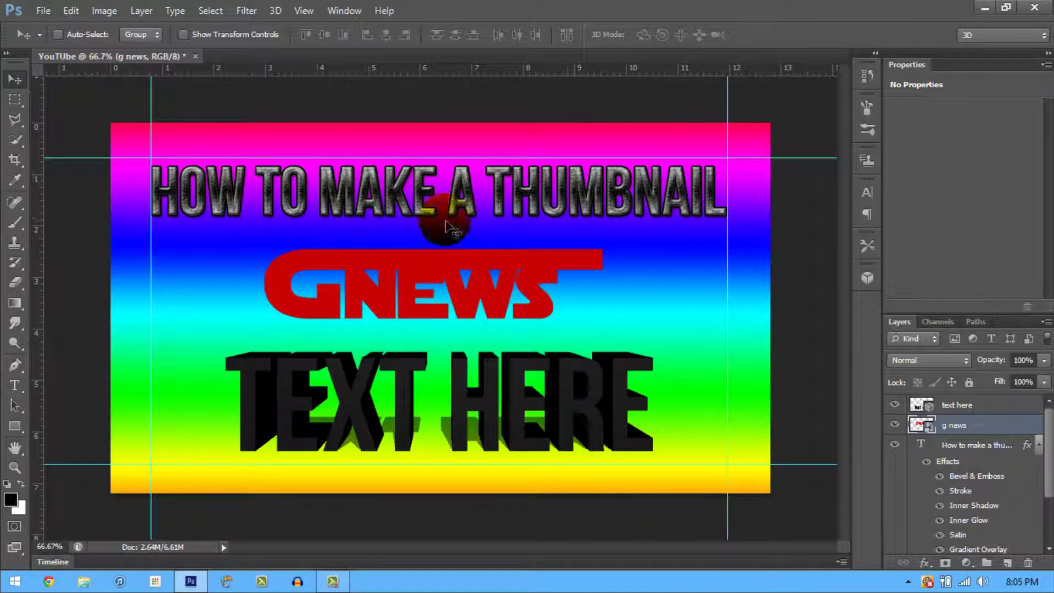
Enable Drop Shadow, Outer Glow and a red Color Overlay in the g news layer's style, leaving Satin off.
double_click(1000, 429)
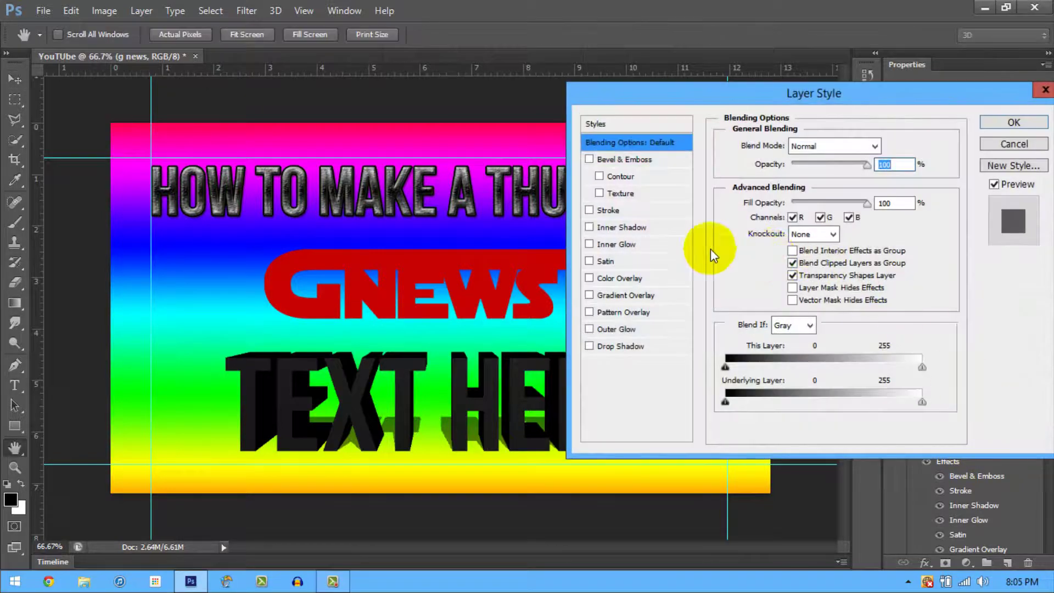
left_click(590, 346)
left_click(589, 329)
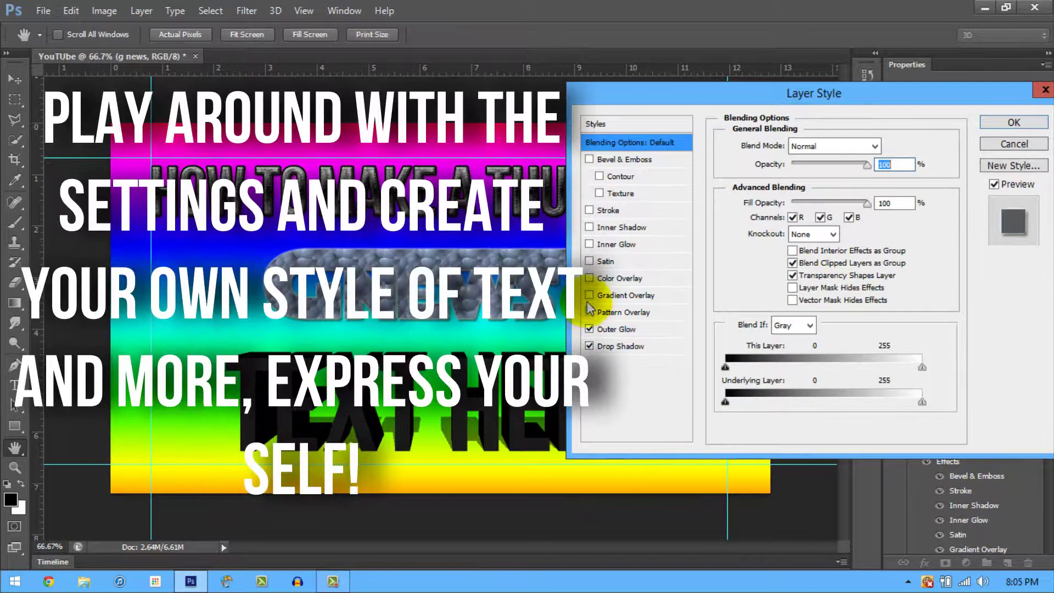
left_click(590, 279)
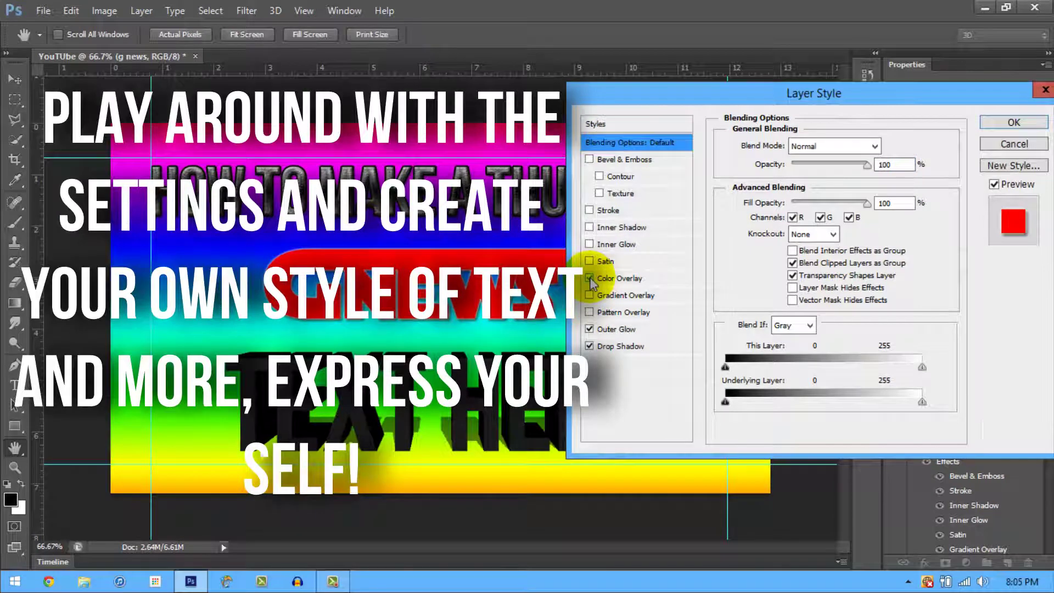
left_click(590, 262)
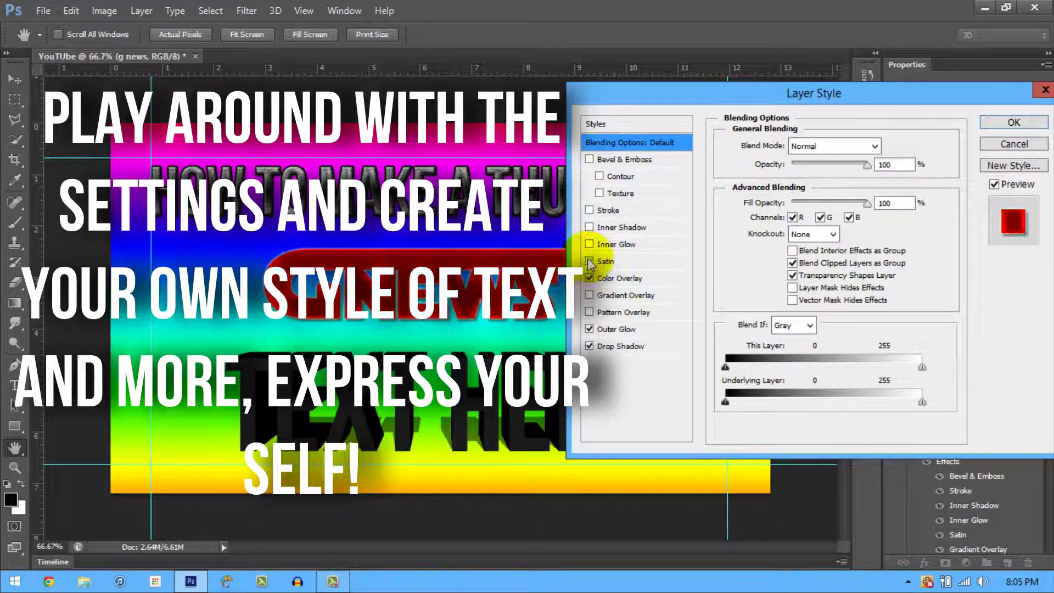
left_click(591, 262)
Add Inner Glow, Inner Shadow, Stroke and Bevel & Emboss with Contour and Texture to the logo and apply the style.
left_click(589, 244)
left_click(589, 227)
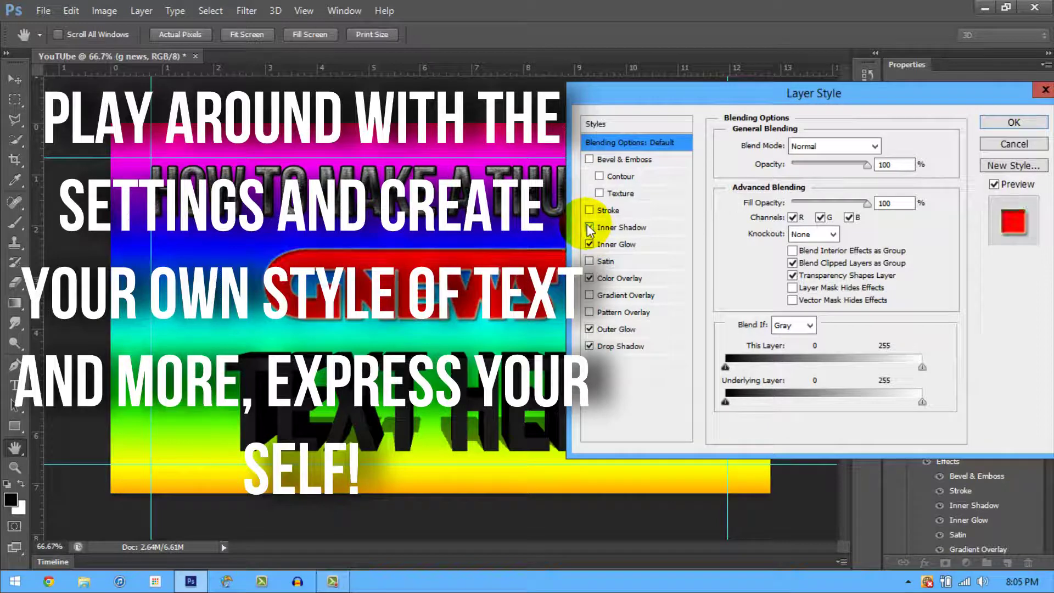
left_click(589, 210)
left_click(588, 159)
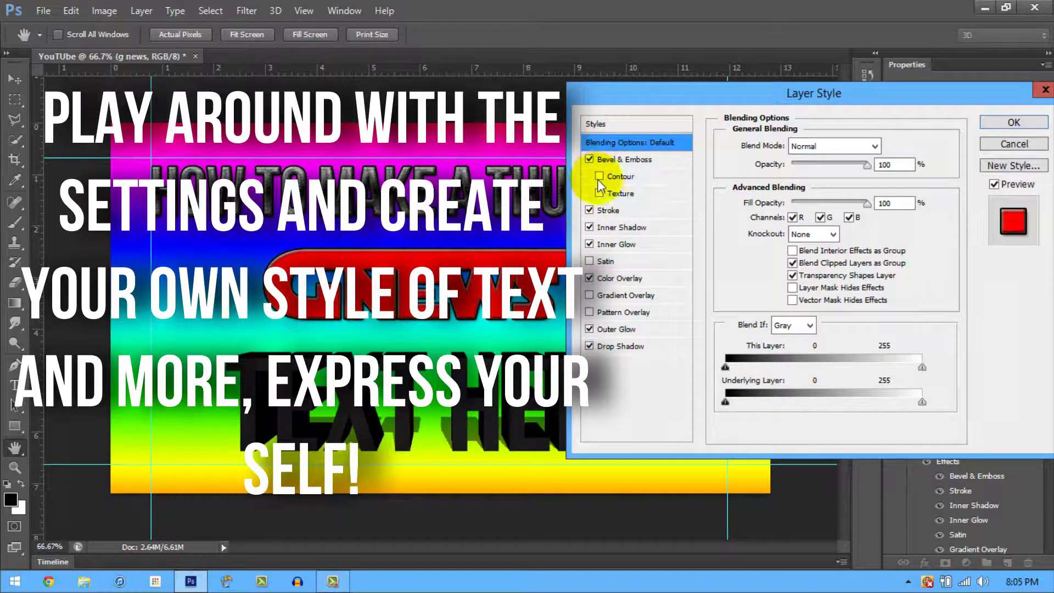
left_click(599, 176)
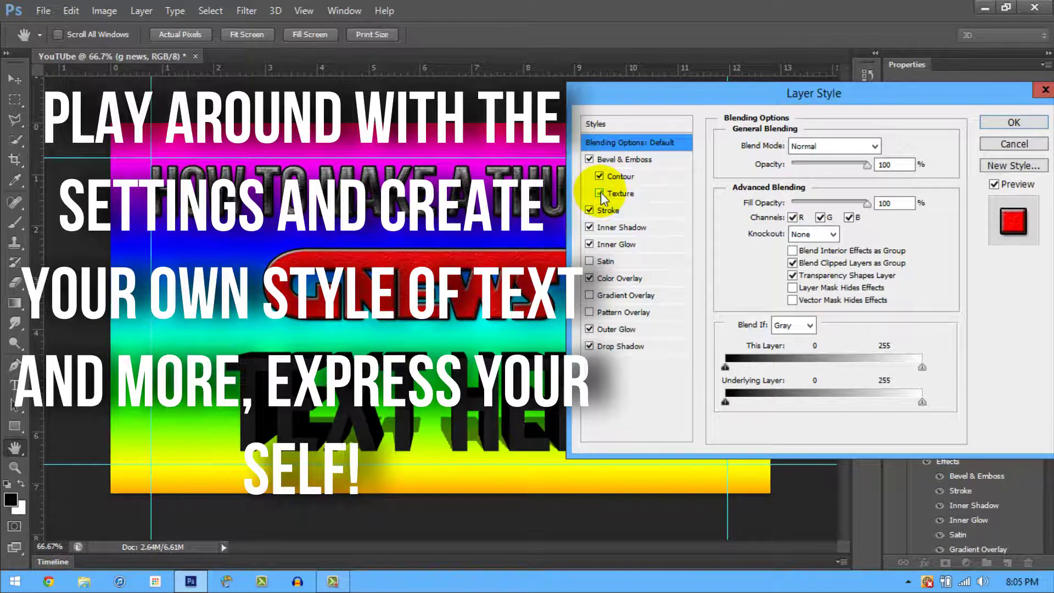
left_click(600, 194)
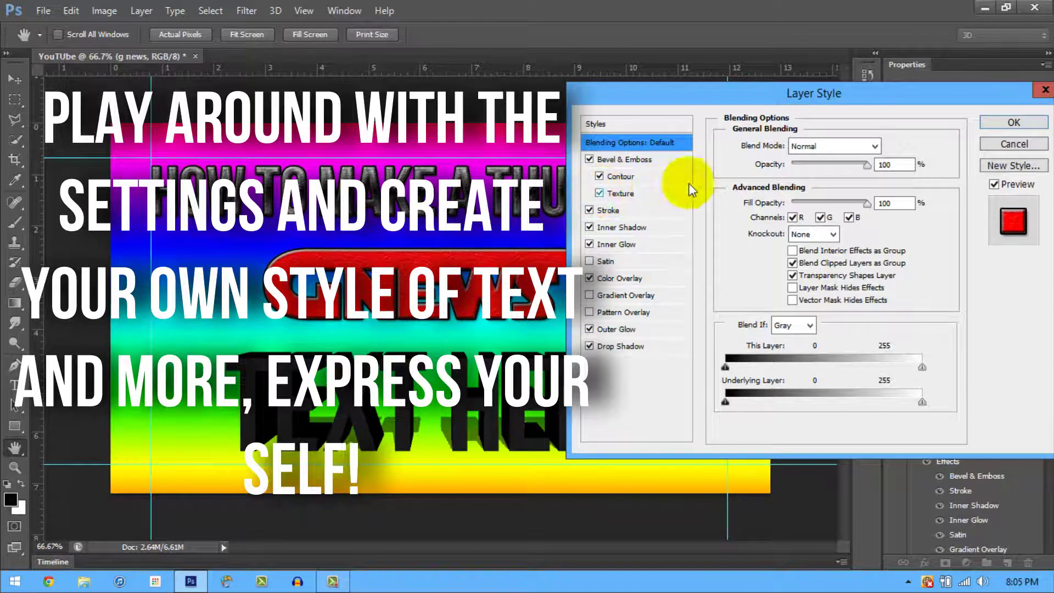
left_click(1014, 123)
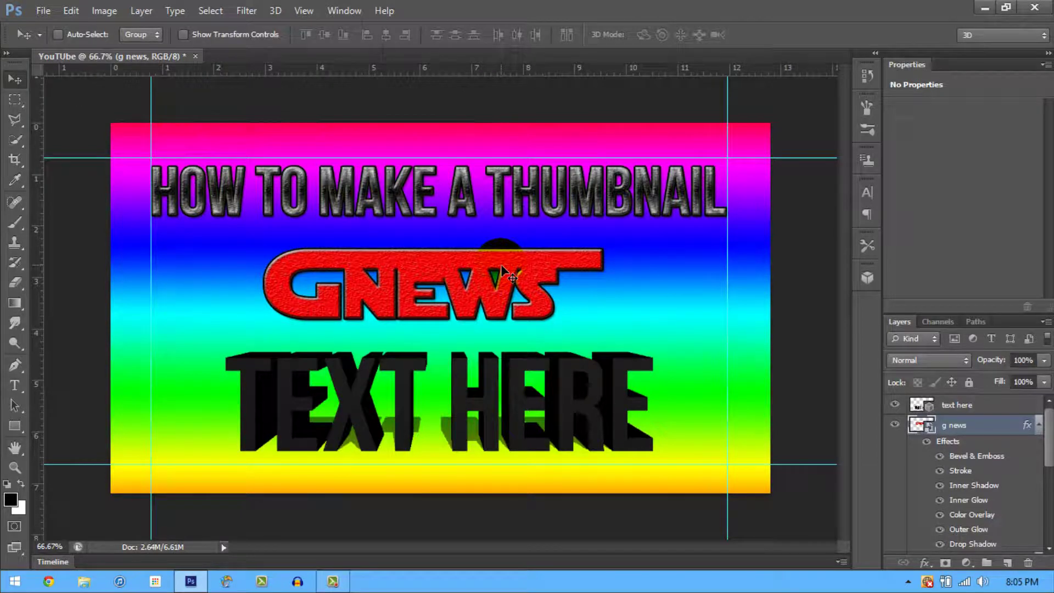
left_click(25, 11)
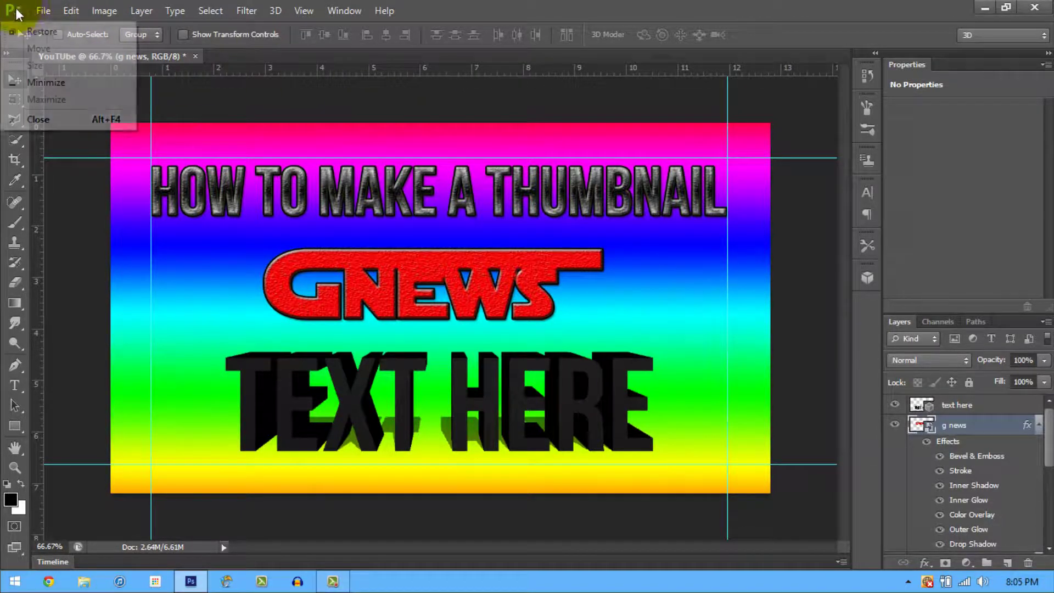
left_click(229, 104)
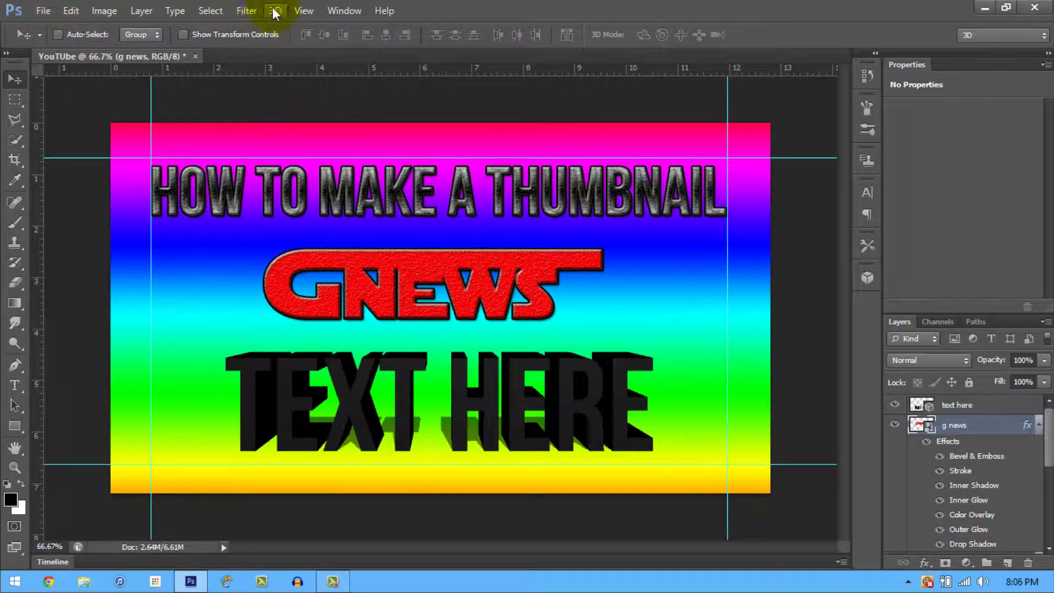
left_click(981, 6)
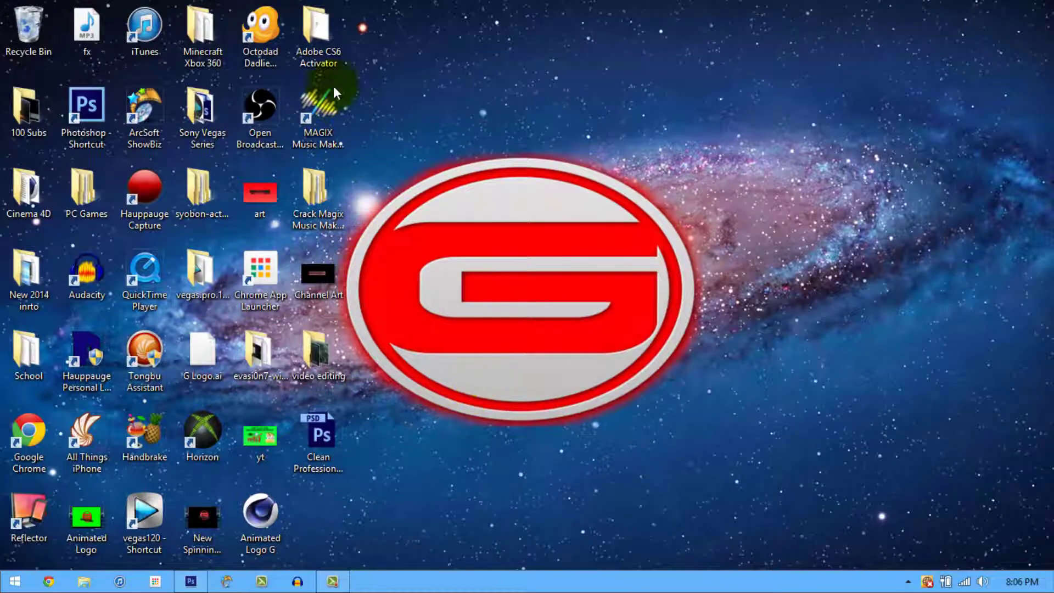
left_click_drag(318, 27, 609, 192)
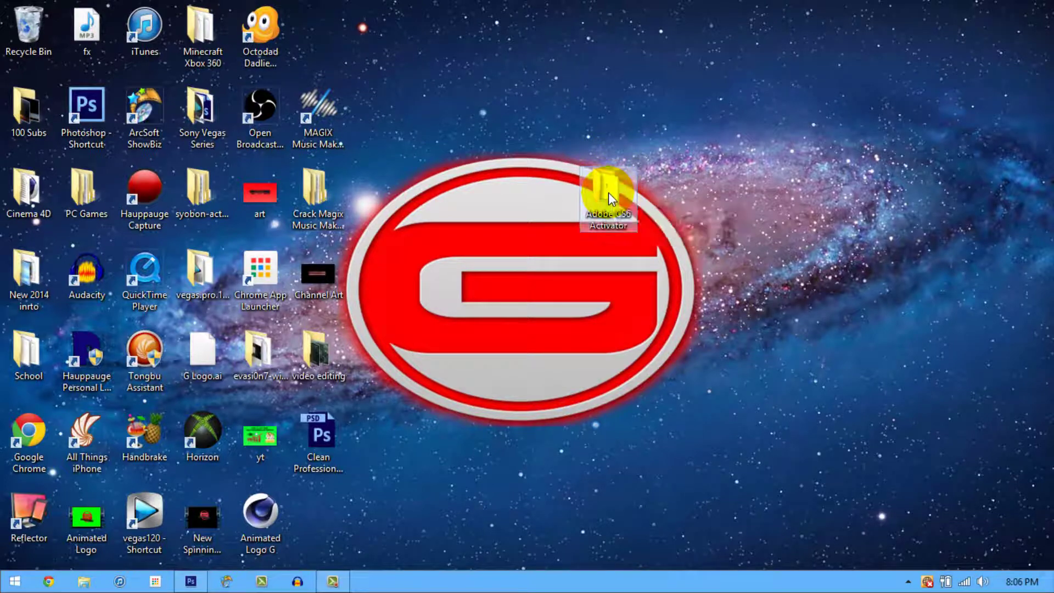
double_click(608, 192)
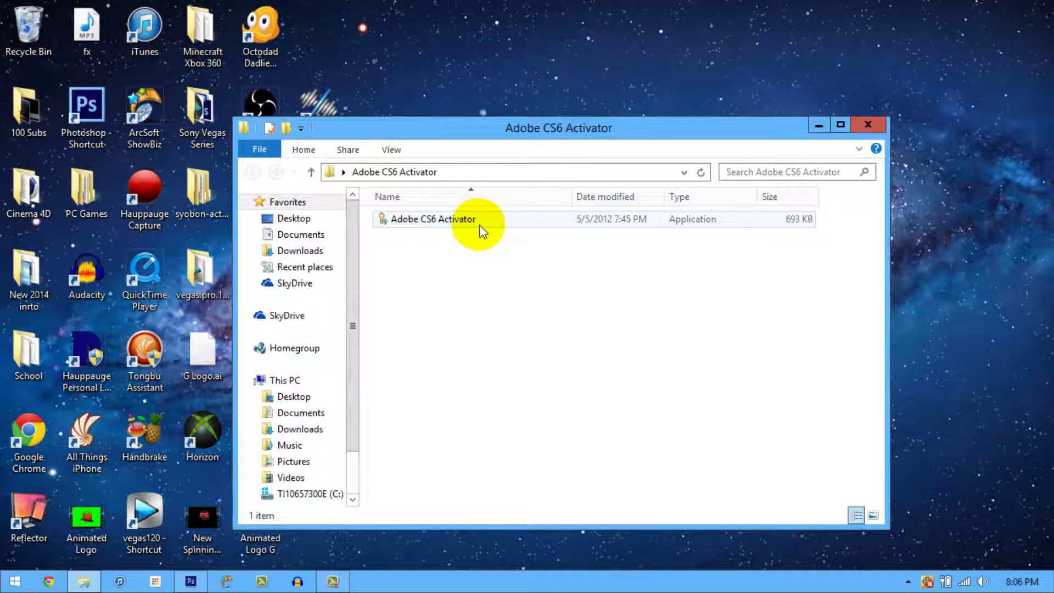
double_click(478, 224)
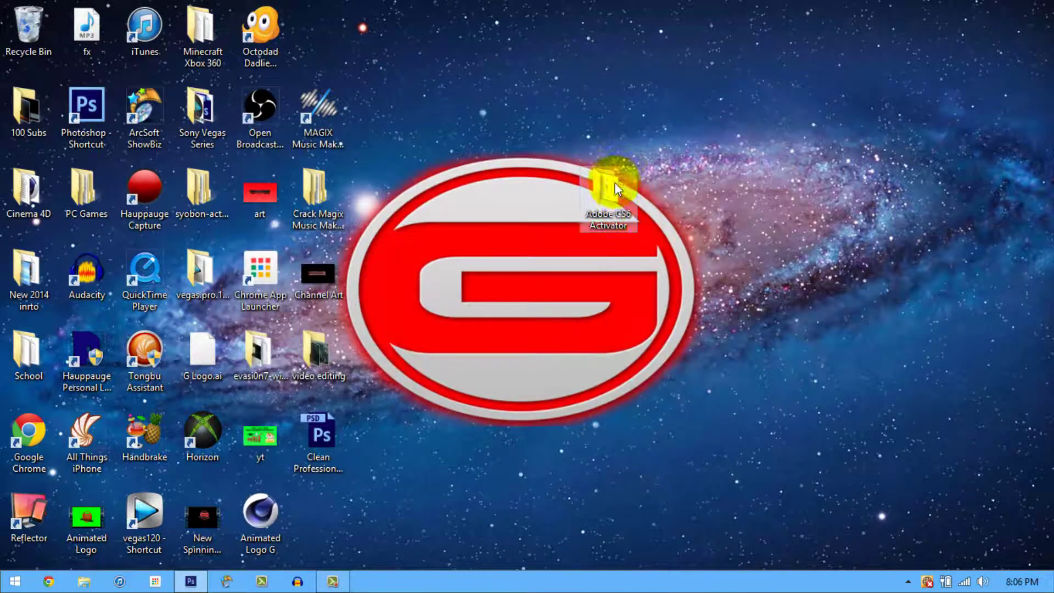
left_click_drag(612, 187, 322, 33)
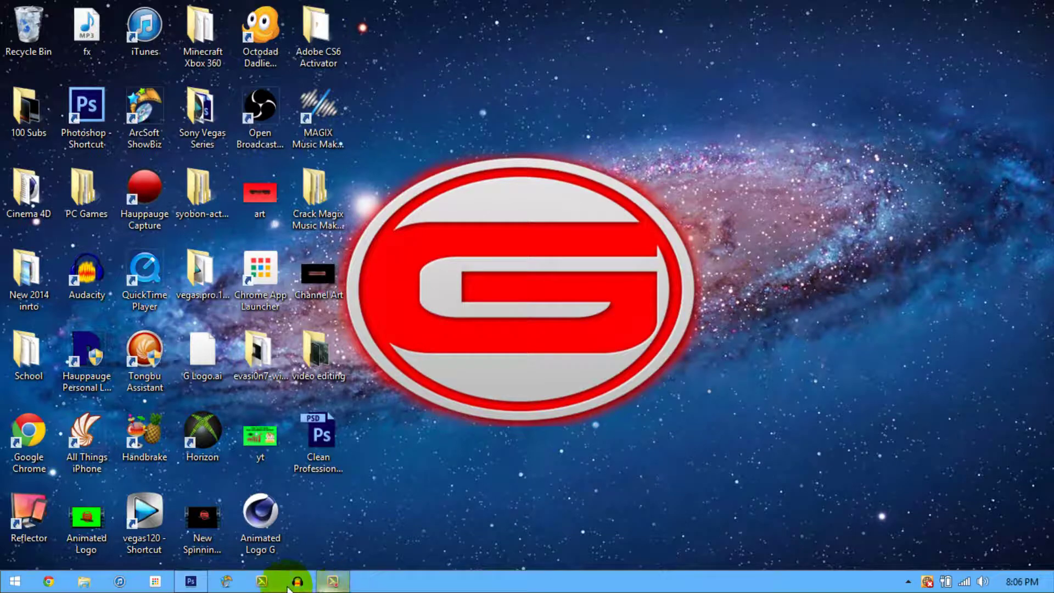
left_click(189, 583)
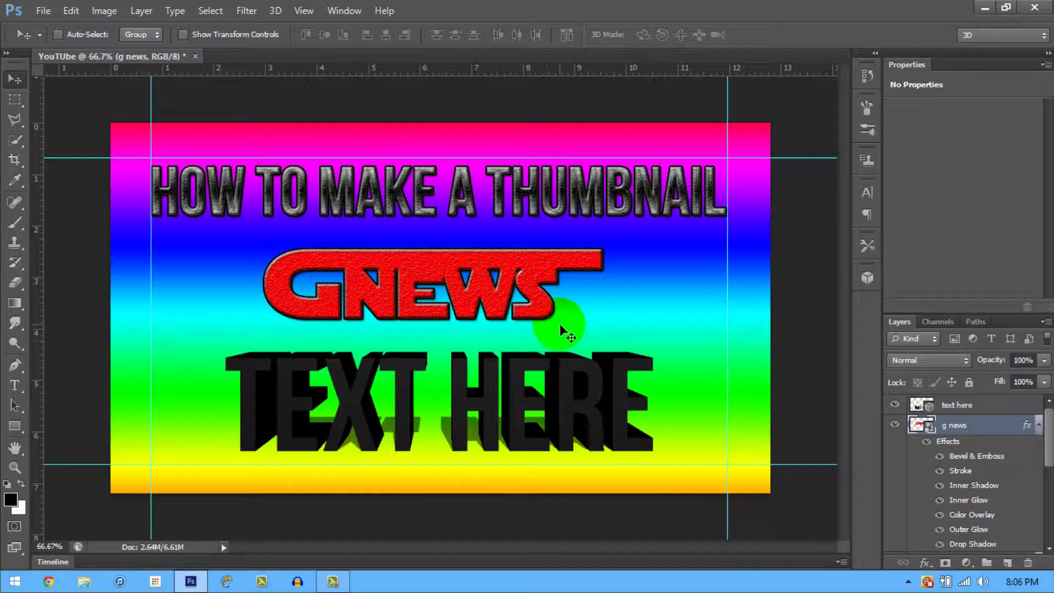
Move the g news logo slightly right and up, and raise the extruded 3D text a little closer to it.
mouse_move(492, 396)
left_mouse_down()
mouse_move(461, 400)
mouse_move(508, 392)
left_mouse_up()
left_click(972, 406)
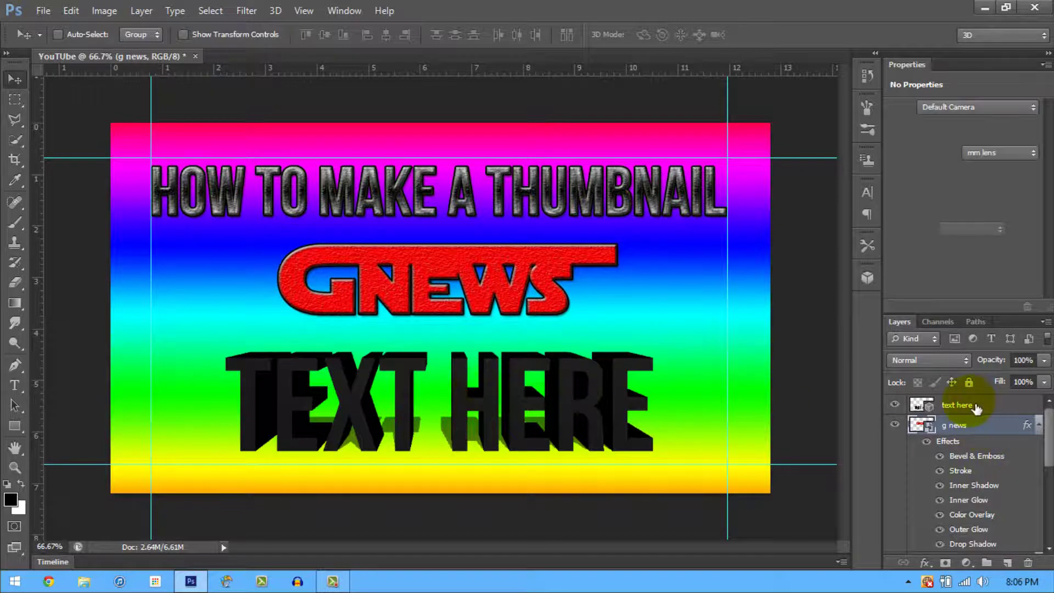
left_click_drag(500, 442, 520, 383)
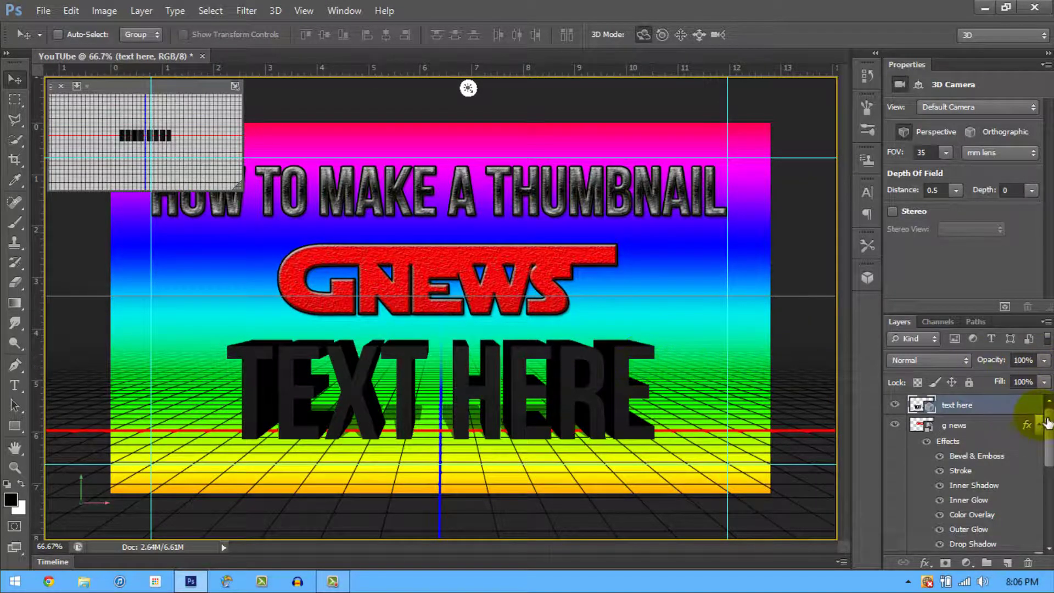
Collapse the effects list of the How to make a thumbnail layer and select the g news layer.
left_click(1007, 427)
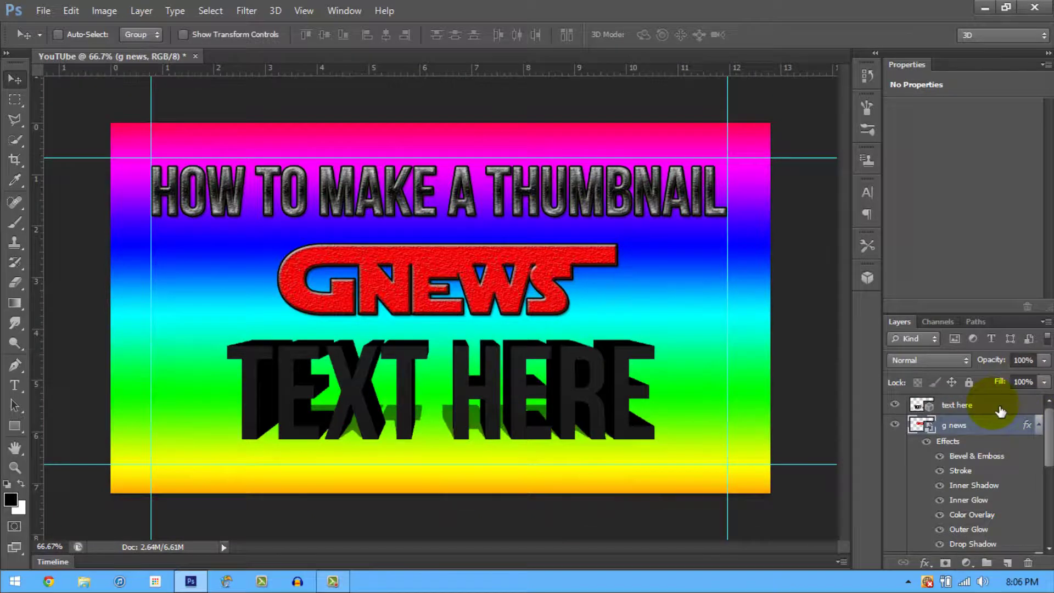
left_click(999, 408)
scroll(1013, 418, "down", 5)
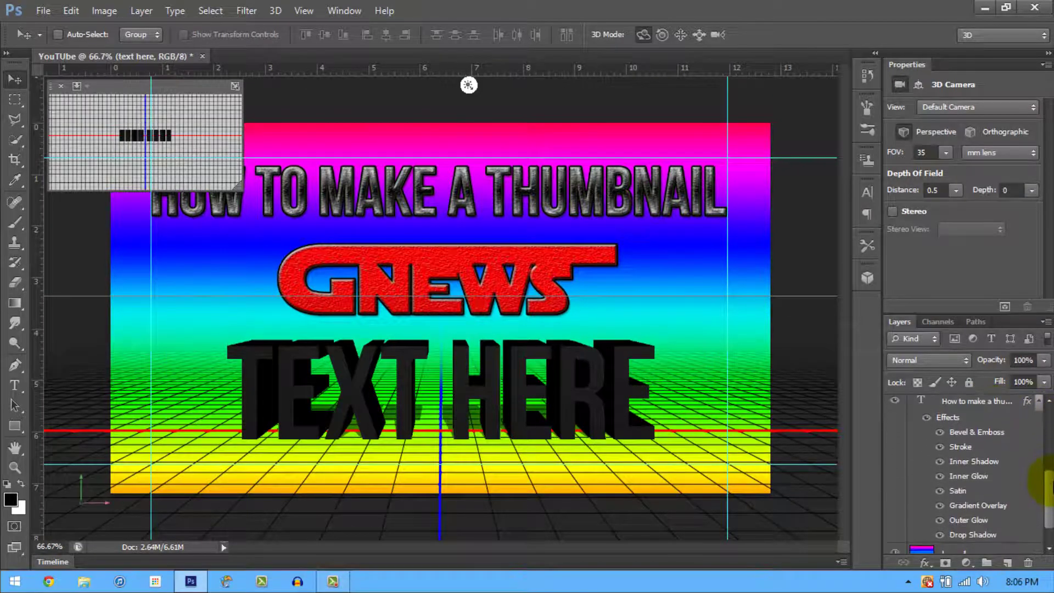
scroll(1046, 482, "down", 2)
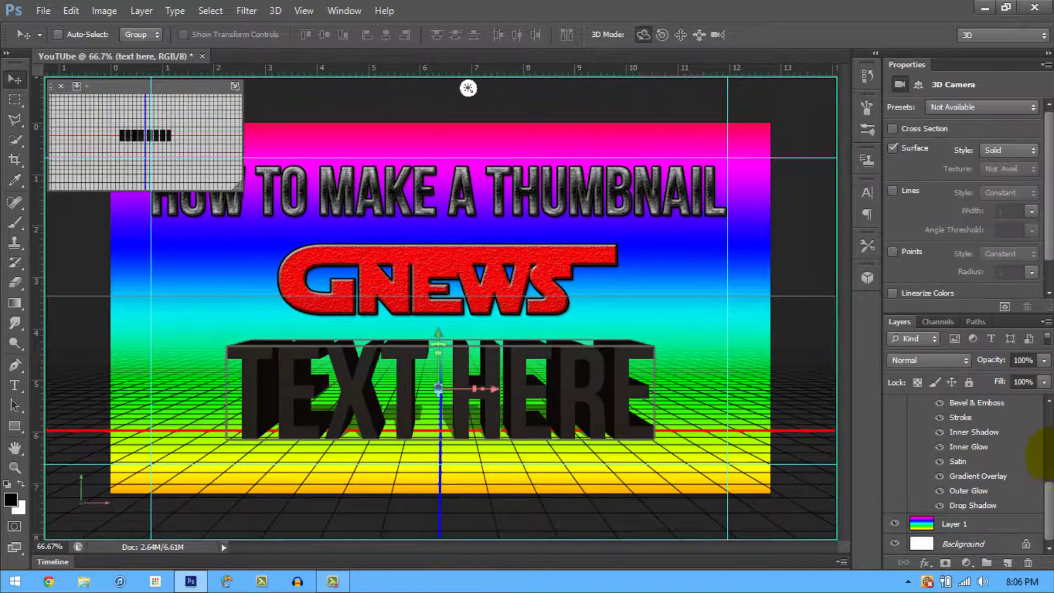
scroll(1051, 461, "up", 3)
scroll(1044, 497, "down", 2)
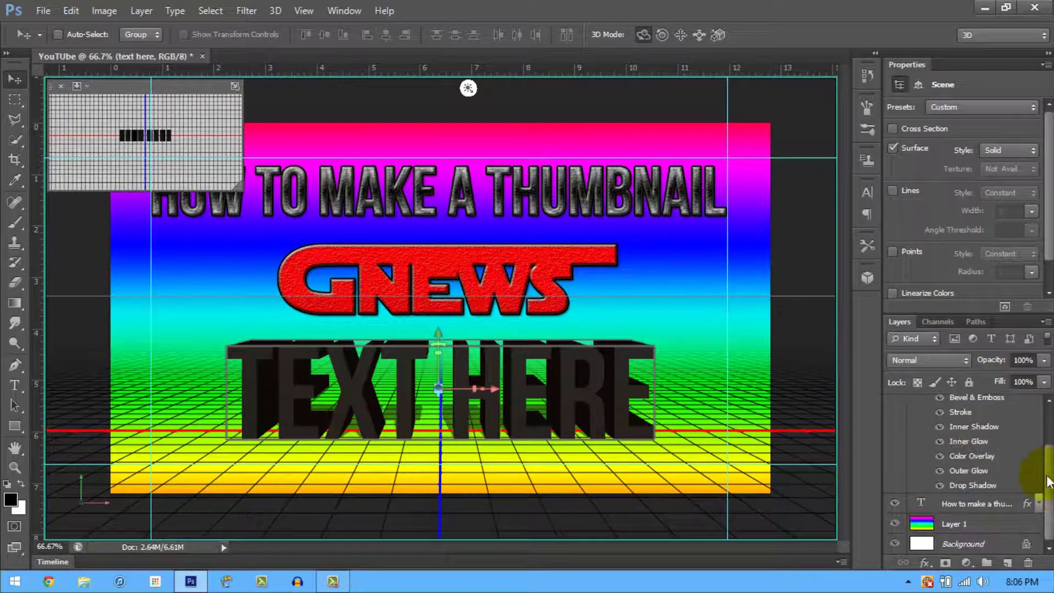
scroll(1048, 422, "up", 5)
left_click(1040, 429)
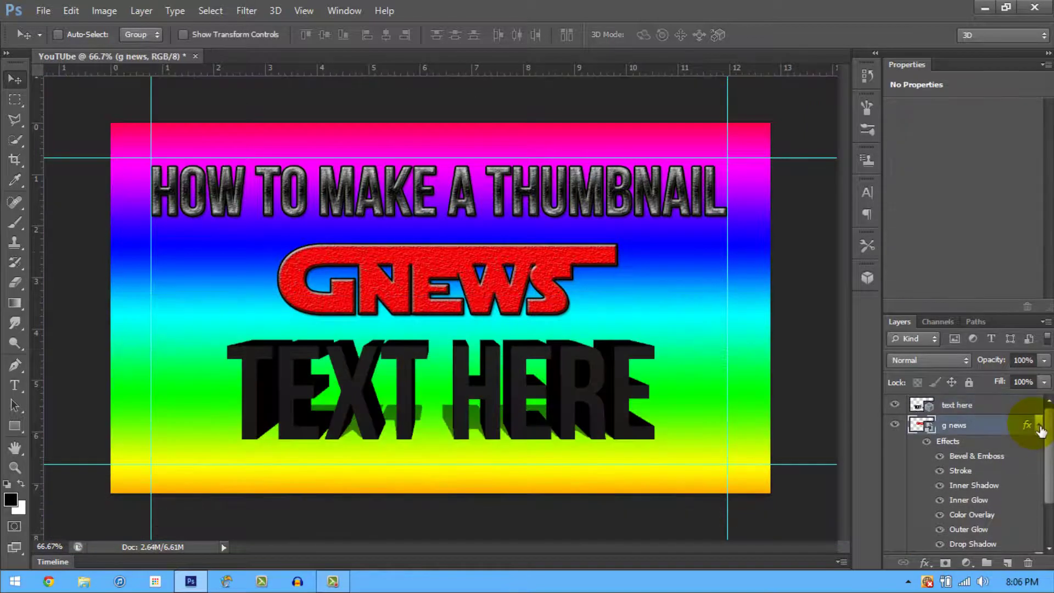
left_click(565, 144)
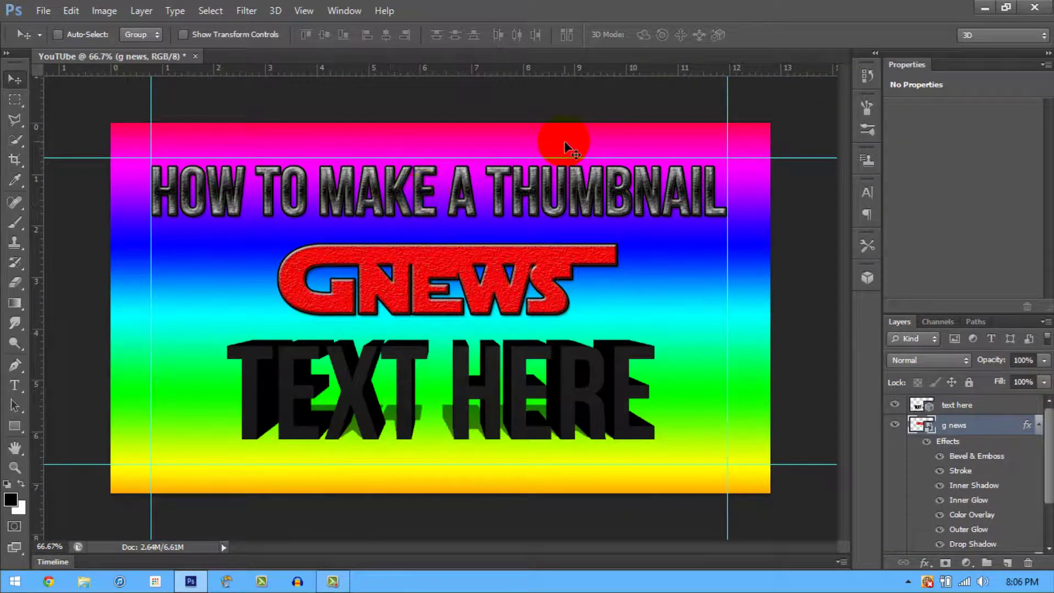